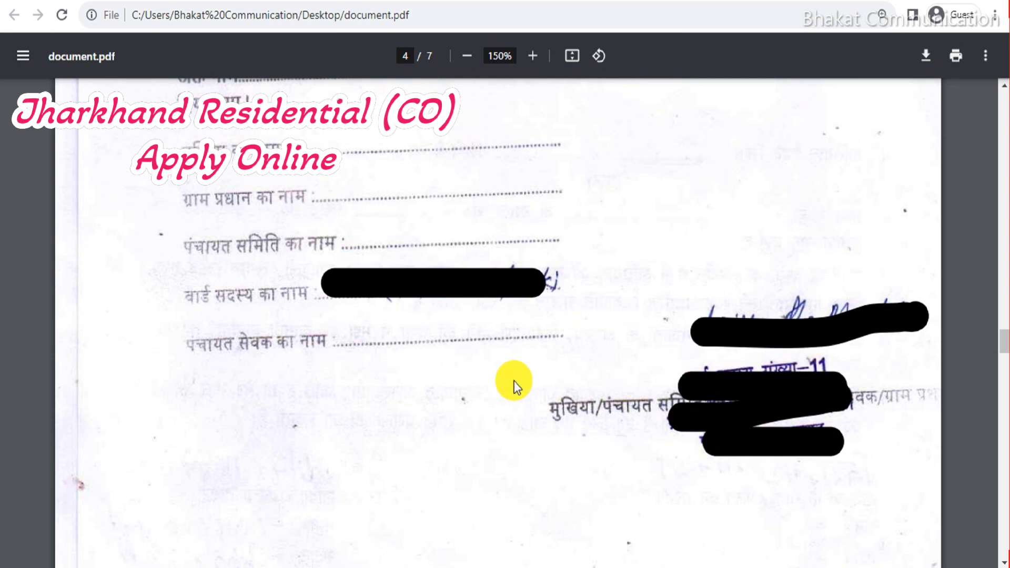
Scroll document.pdf to page 4 of 7, the panchayat representatives' name sheet.
scroll(519, 378, "down", 12)
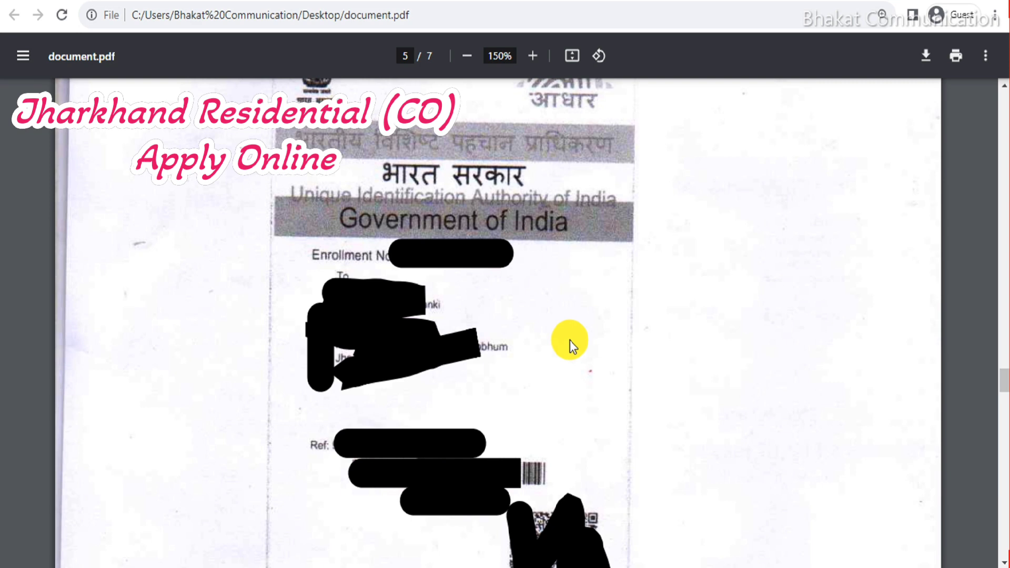
Scroll through the Aadhaar letter, Aadhaar card copies and Form No. 27 on pages 5–7, then back up.
scroll(570, 341, "down", 15)
scroll(570, 344, "down", 4)
scroll(569, 344, "up", 4)
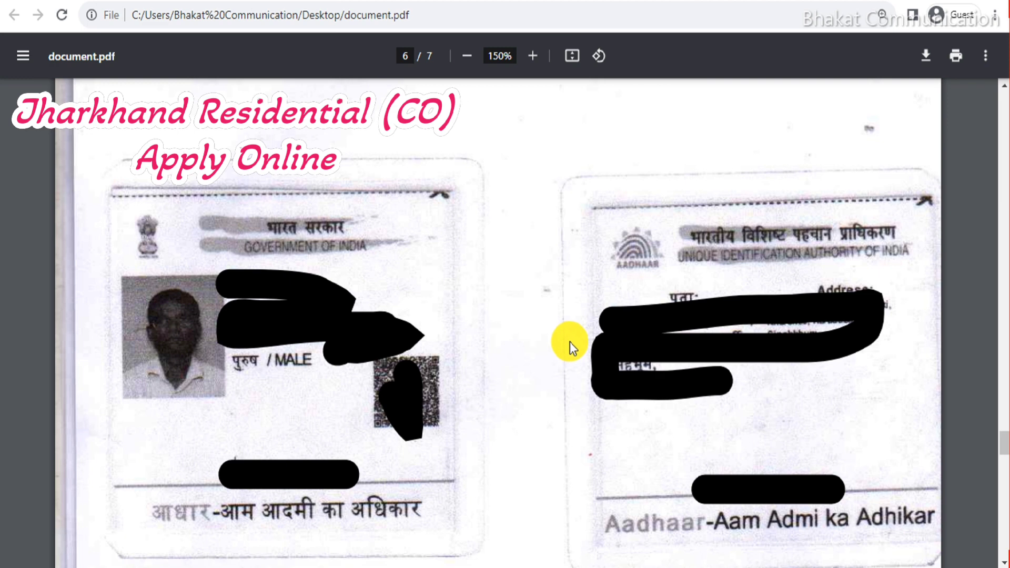
scroll(570, 342, "down", 15)
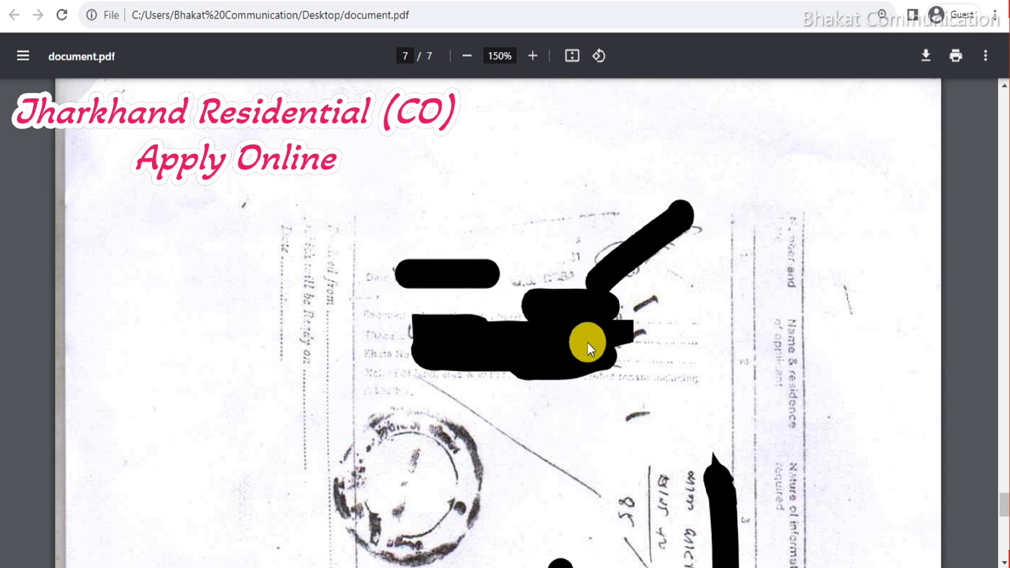
scroll(587, 343, "down", 10)
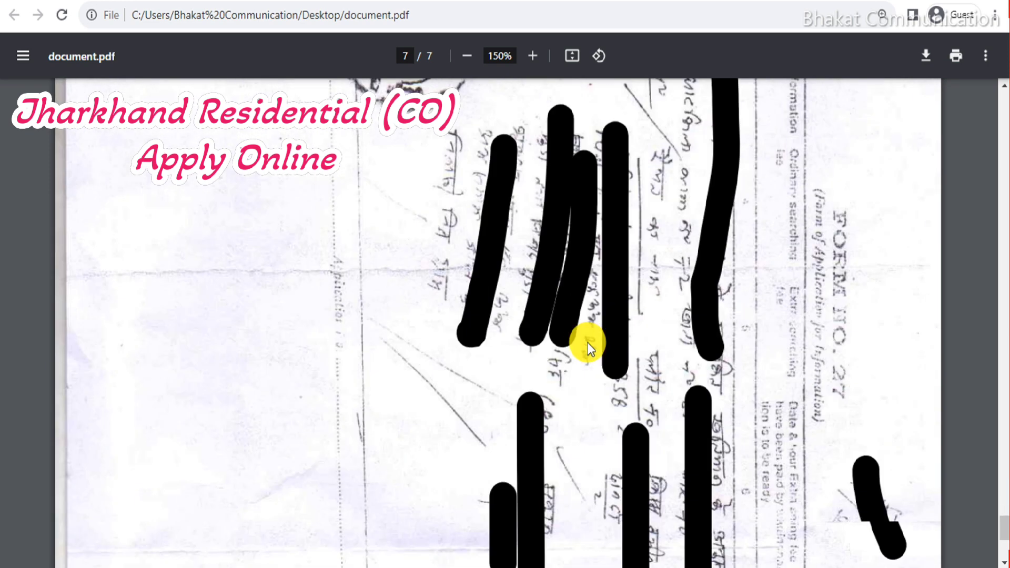
scroll(587, 342, "down", 4)
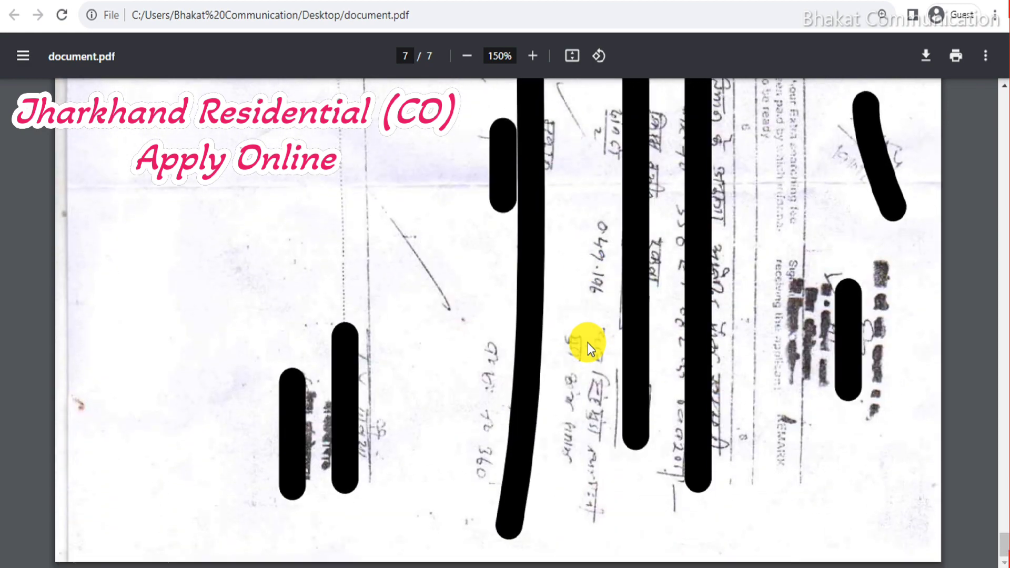
scroll(587, 348, "up", 20)
scroll(585, 345, "up", 20)
scroll(579, 337, "up", 20)
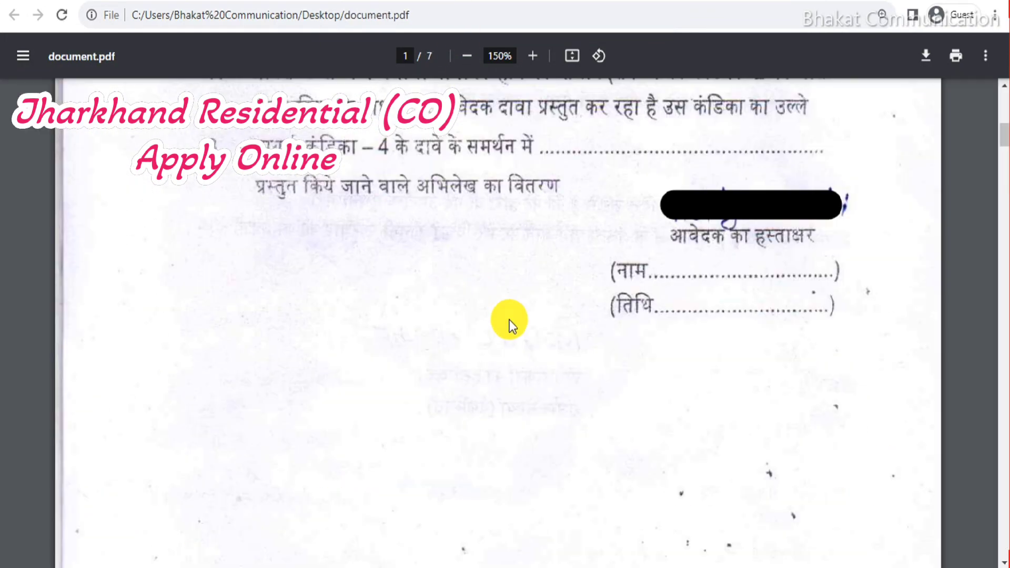
Scroll up through the sample Local Resident Certificate of Jharkhand in certificate.pdf.
scroll(510, 320, "up", 20)
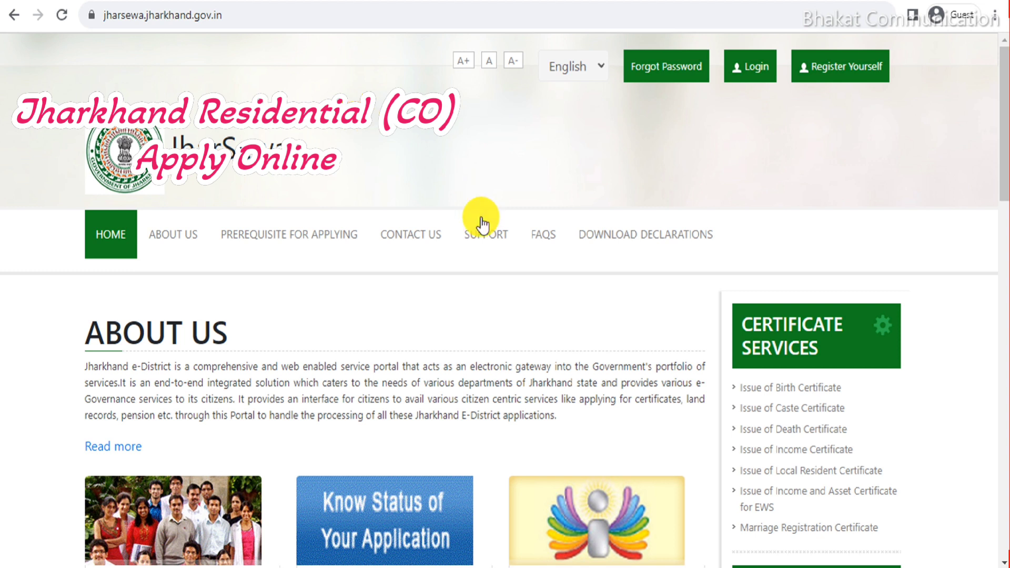
Go from the ServicePlus login page to the new-citizen registration form and look it over.
left_click(757, 68)
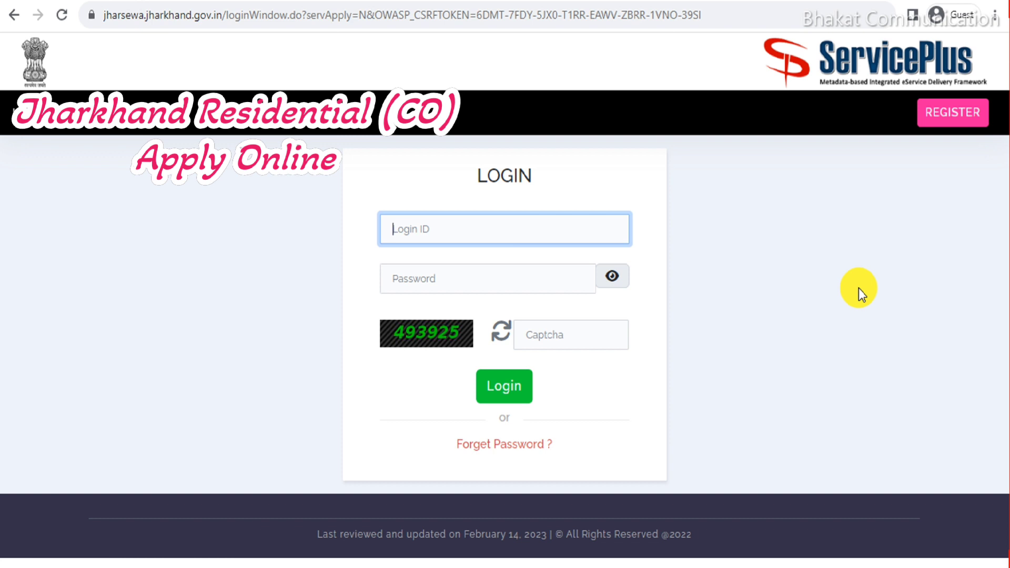
left_click(944, 117)
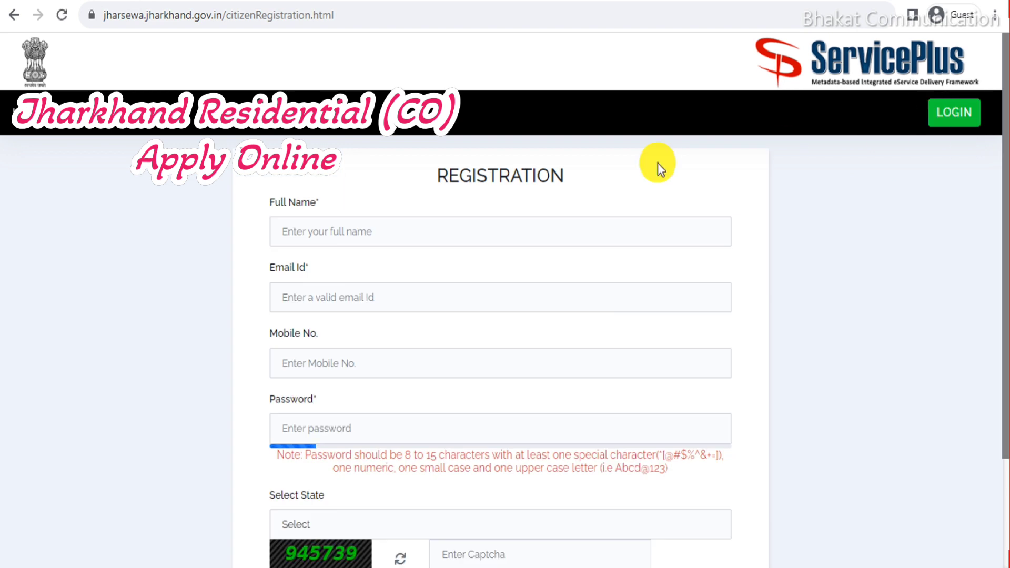
double_click(463, 175)
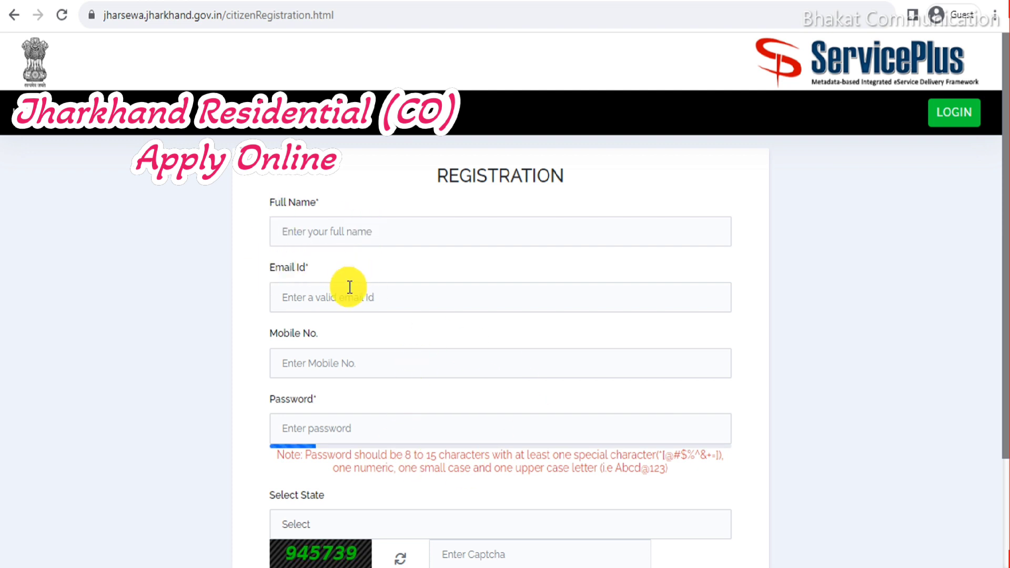
scroll(613, 394, "down", 1)
scroll(553, 379, "down", 1)
scroll(473, 368, "up", 1)
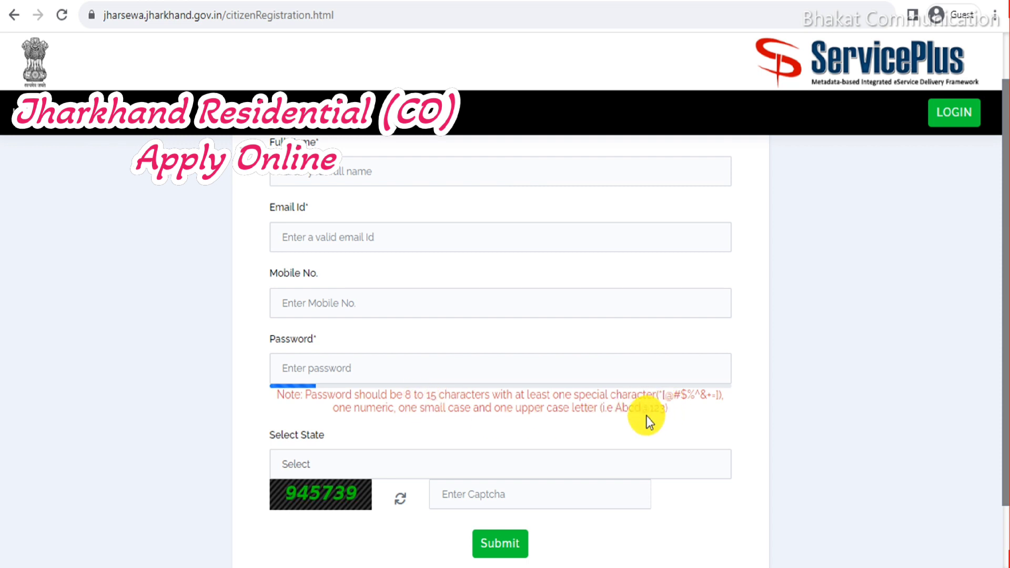
Note the required password format, choose JHARKHAND as state, and return to the login form.
left_click_drag(616, 413, 658, 415)
left_click(311, 464)
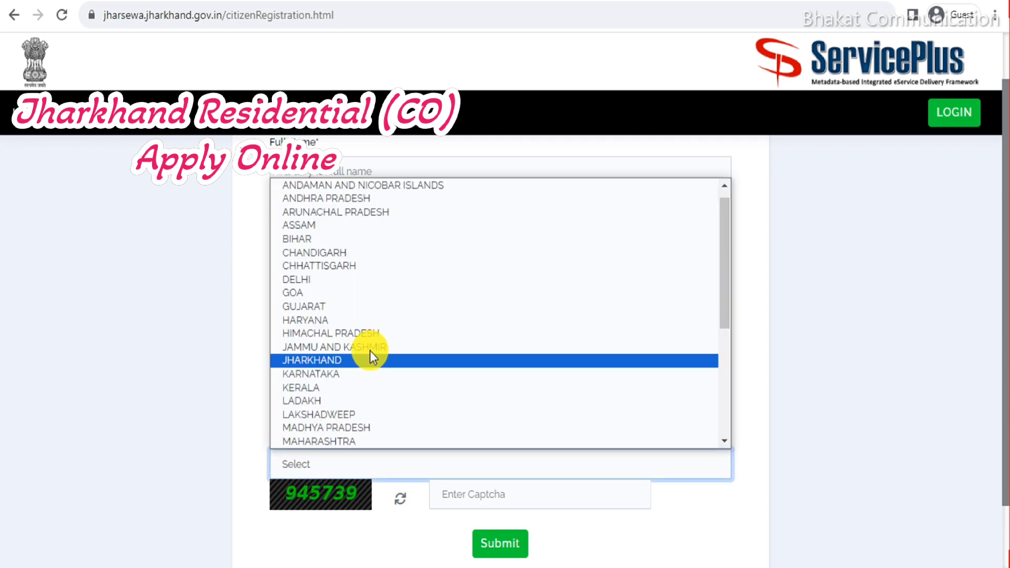
left_click(342, 363)
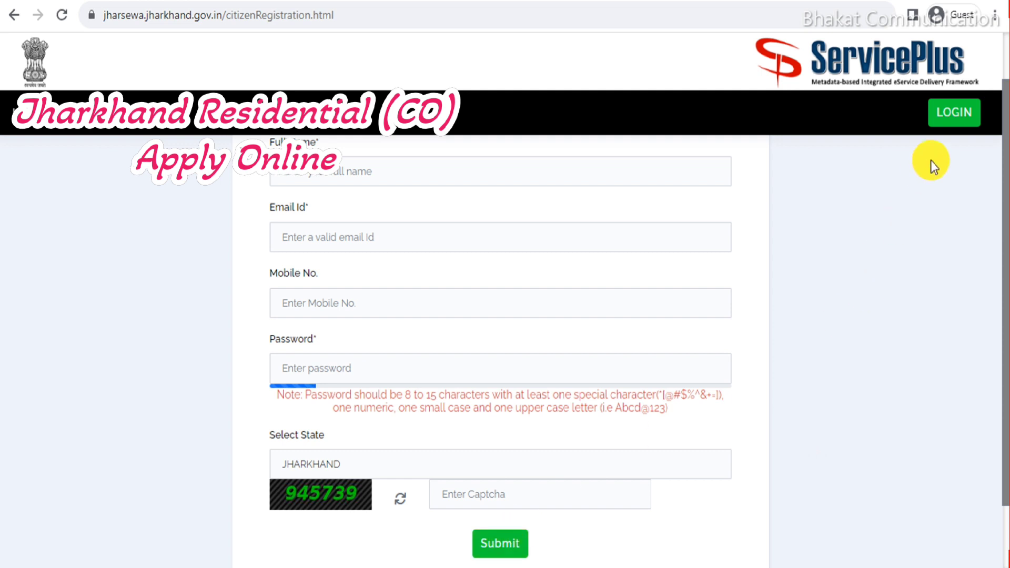
left_click(948, 112)
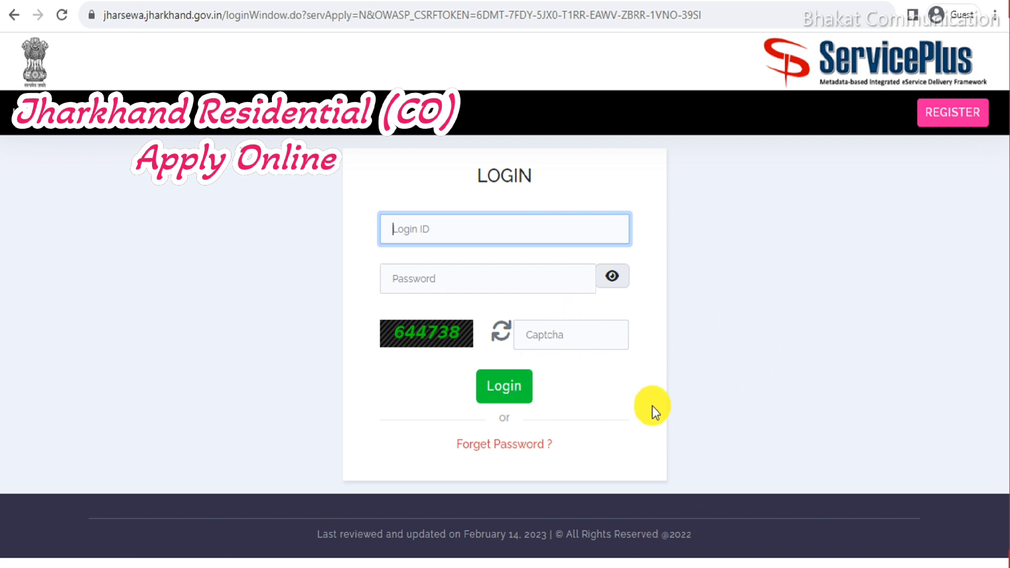
Sign in to ServicePlus with the account login ID and password.
double_click(514, 174)
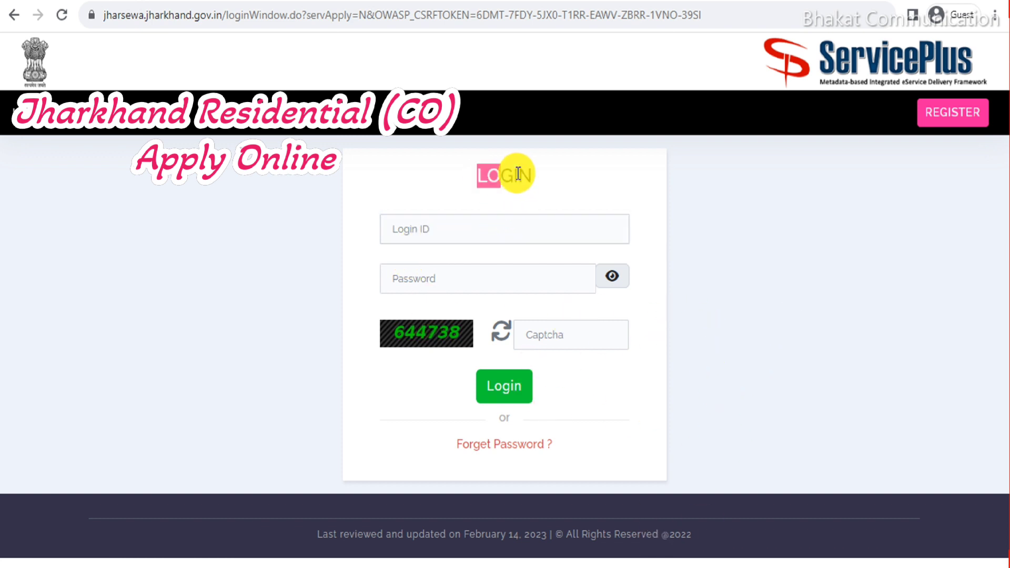
left_click(557, 183)
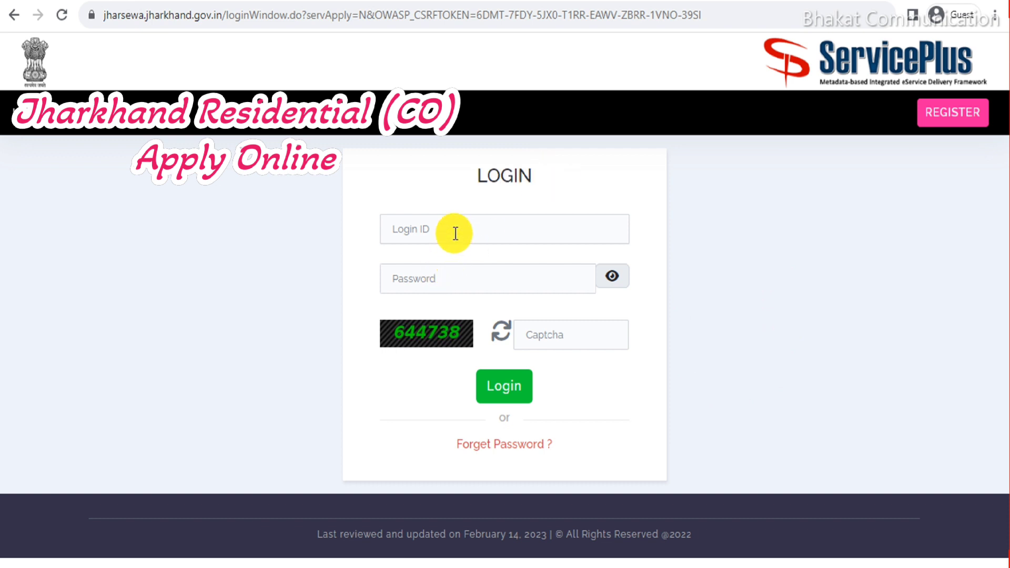
left_click(440, 283)
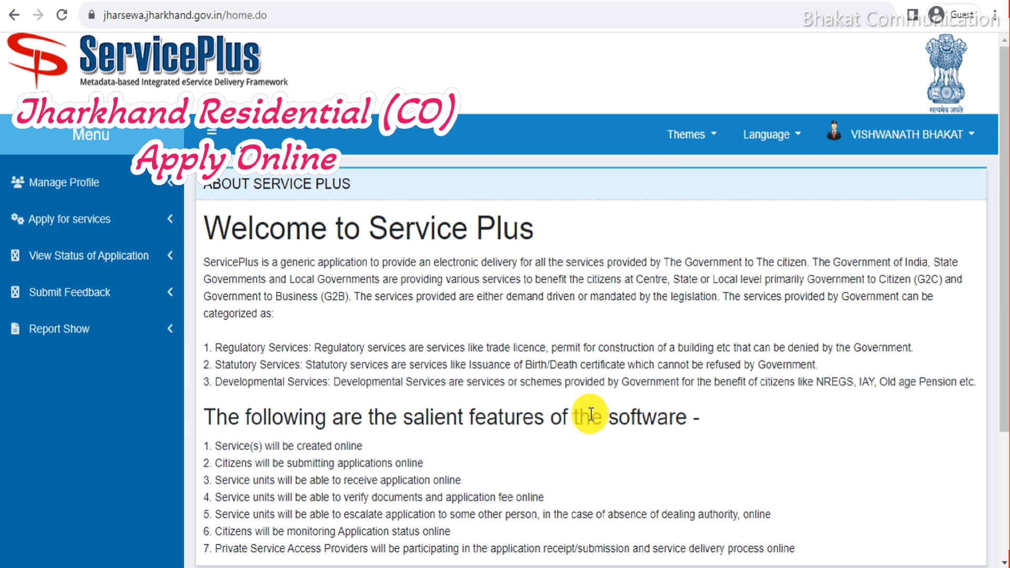
List all available services under Apply for services and go to page 4.
left_click(89, 220)
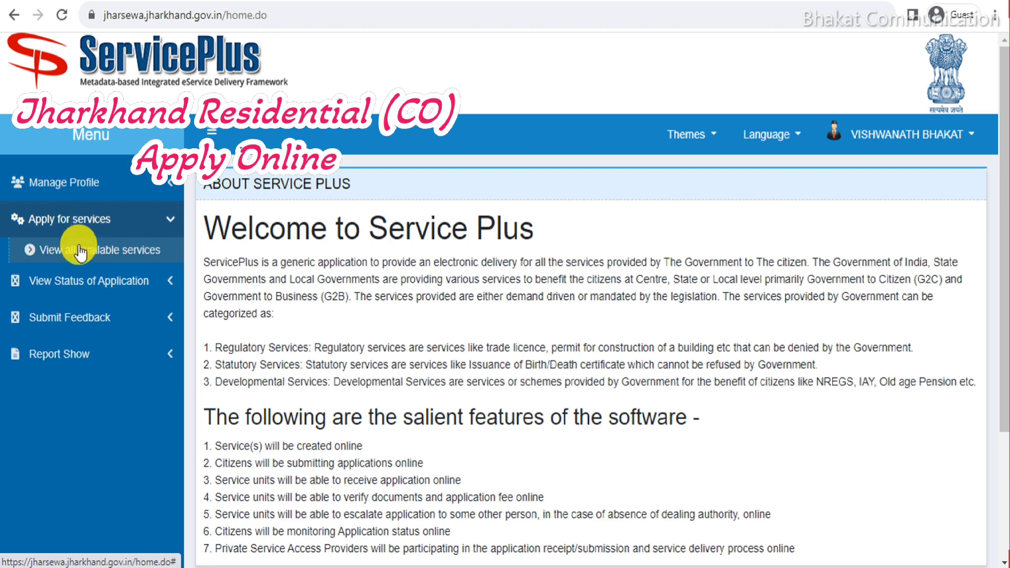
left_click(152, 259)
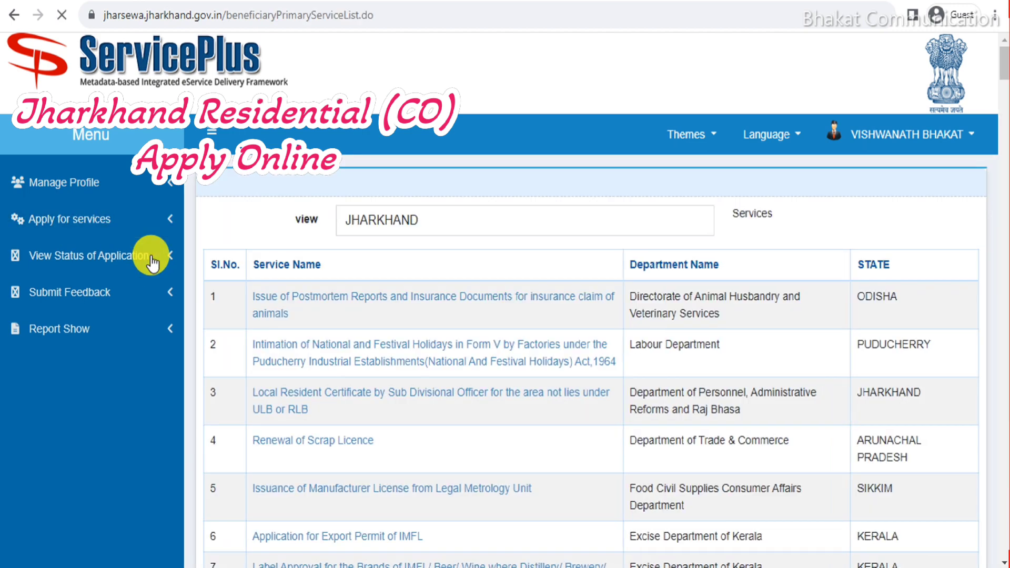
scroll(736, 308, "down", 5)
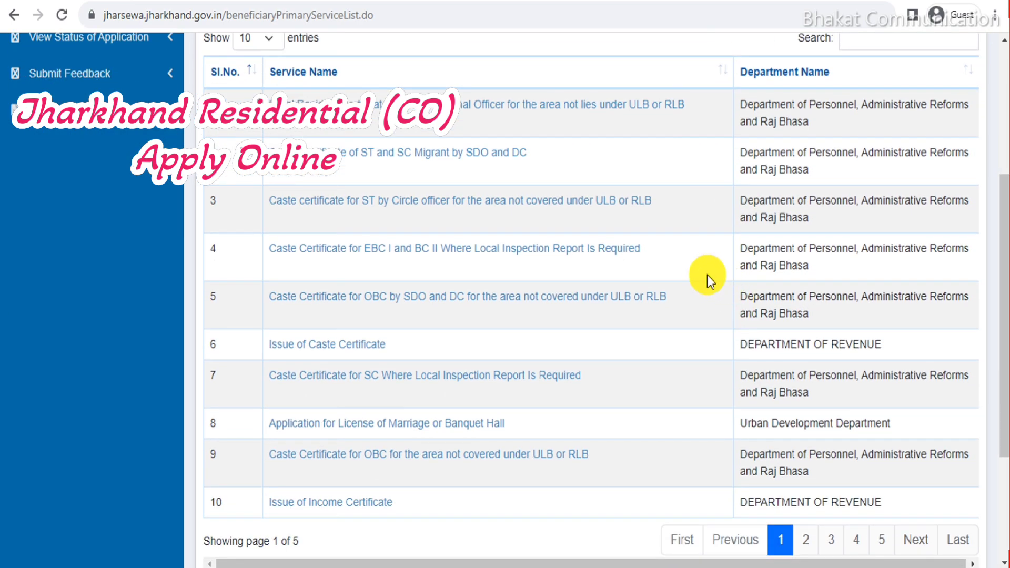
scroll(767, 237, "up", 5)
left_click(854, 279)
scroll(718, 267, "down", 5)
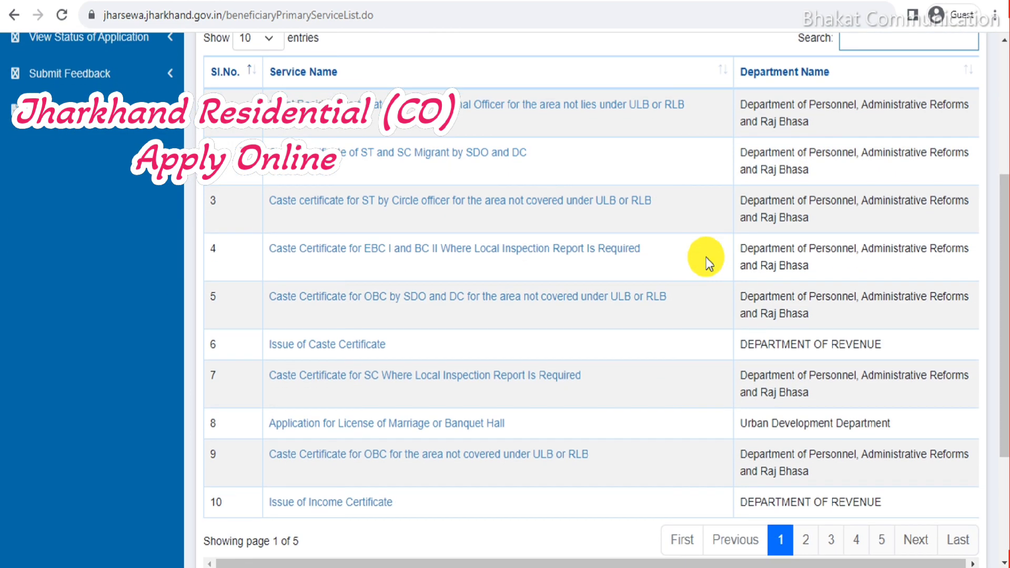
scroll(644, 326, "down", 3)
scroll(415, 200, "up", 3)
scroll(490, 214, "down", 2)
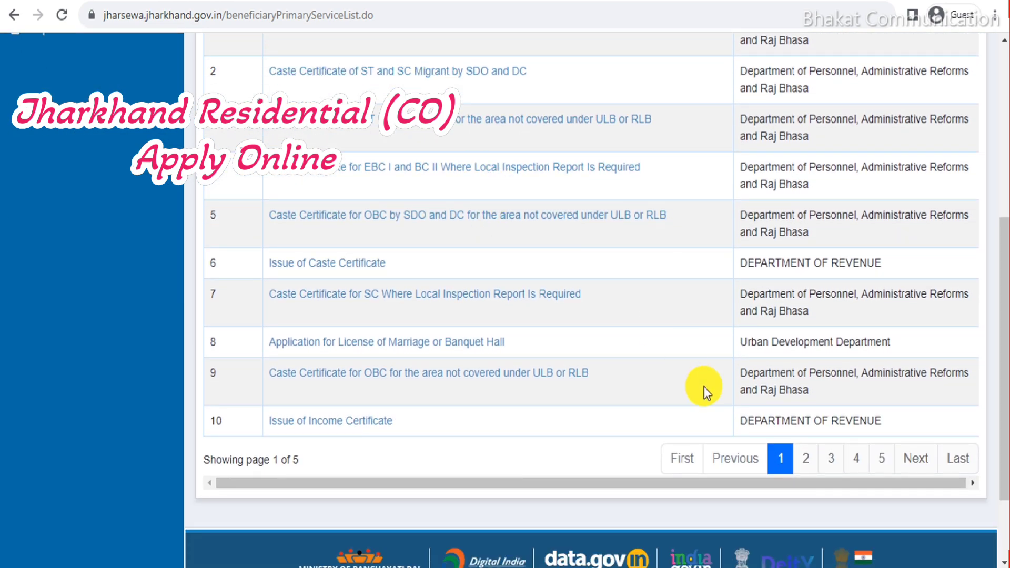
left_click(857, 458)
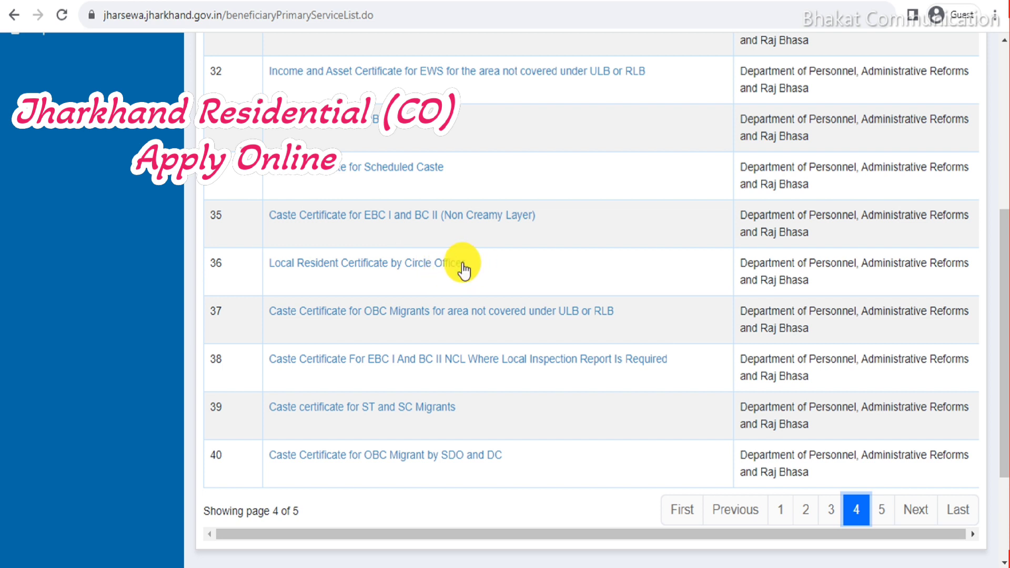
Open the Local Resident Certificate by Circle Officer application, service number 36.
left_click_drag(212, 267, 332, 262)
left_click(501, 266)
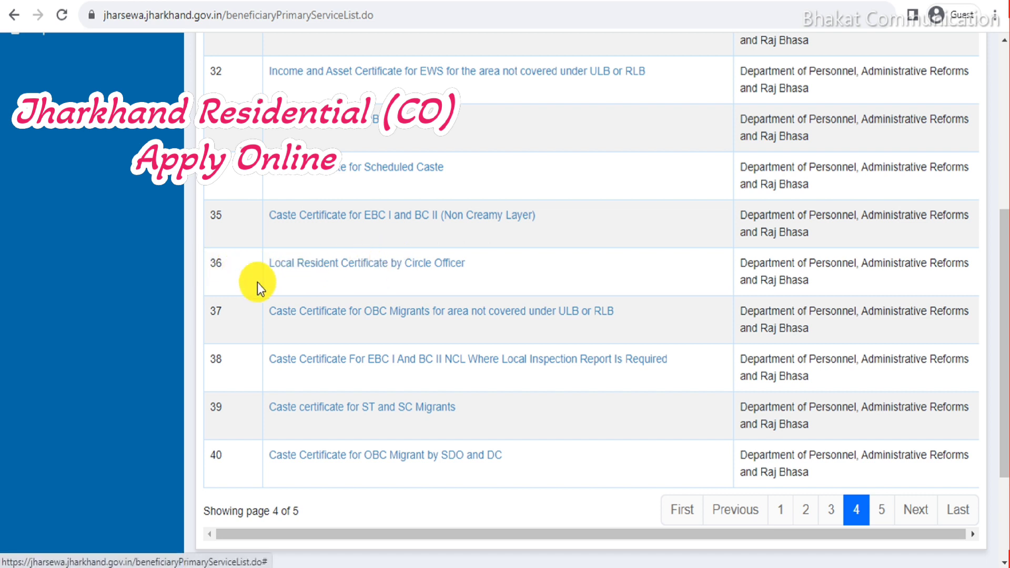
left_click_drag(203, 266, 236, 266)
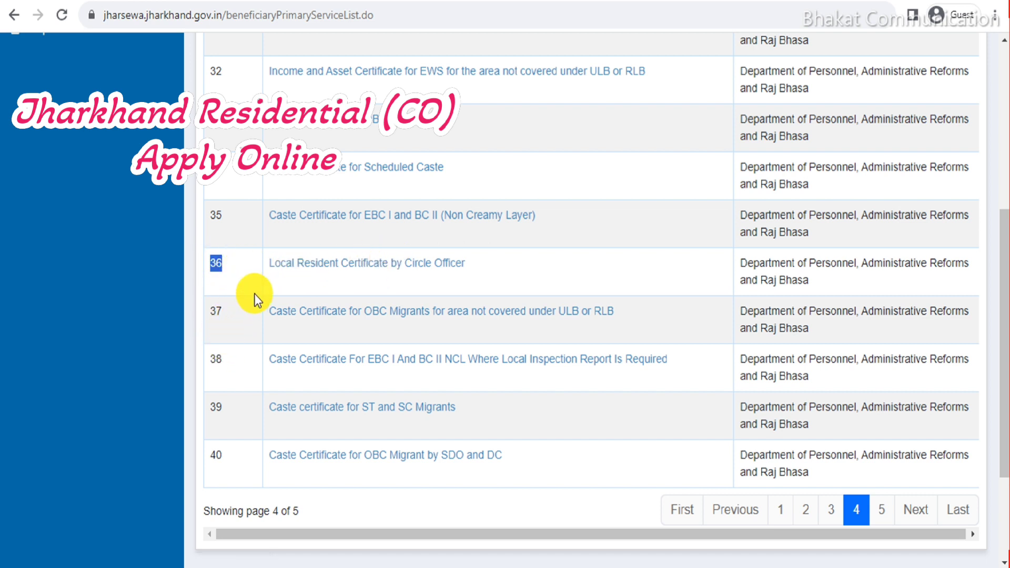
left_click(491, 280)
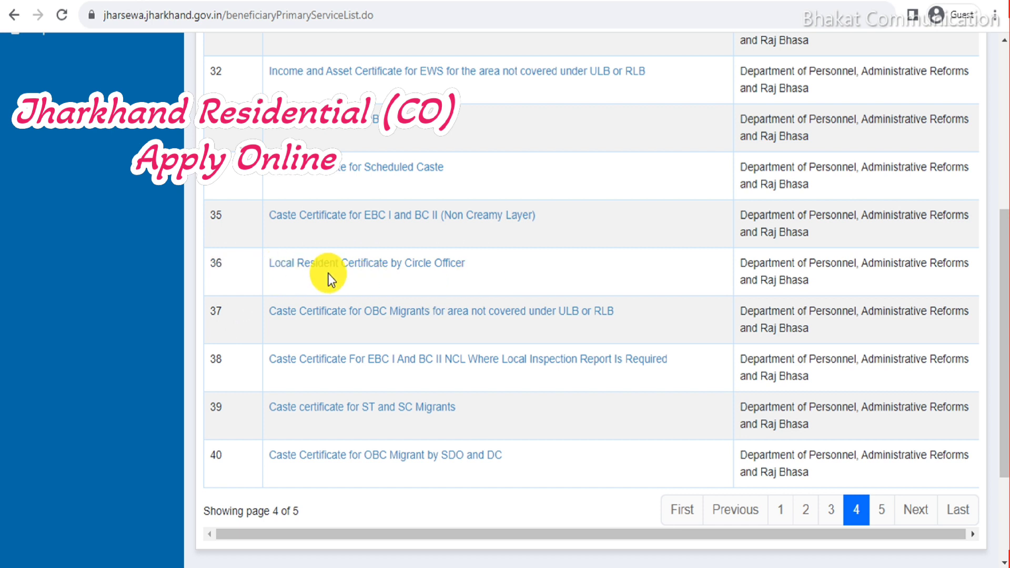
left_click(412, 275)
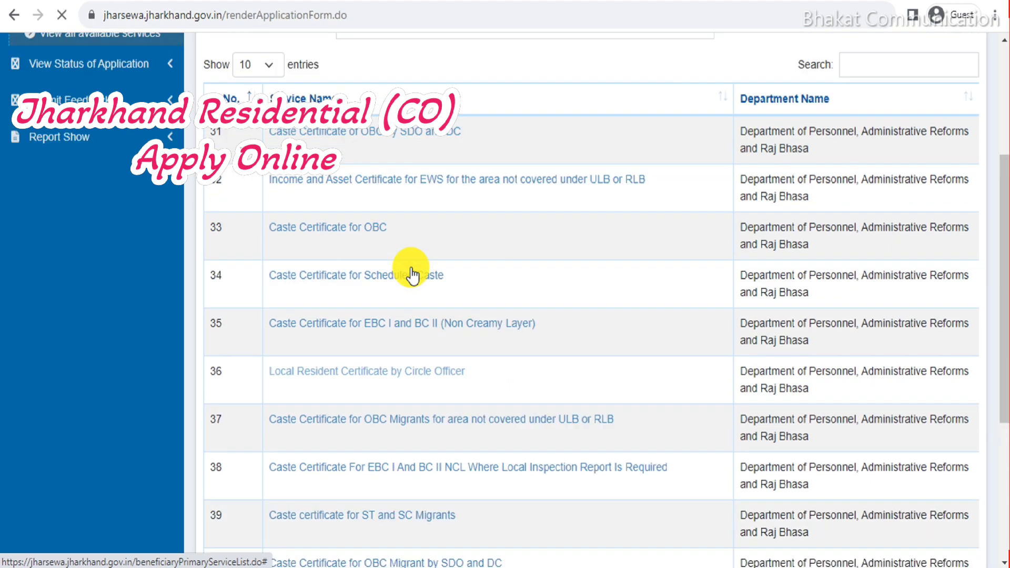
Put the text 'Full Name' into the applicant's Full Name field.
scroll(633, 272, "down", 20)
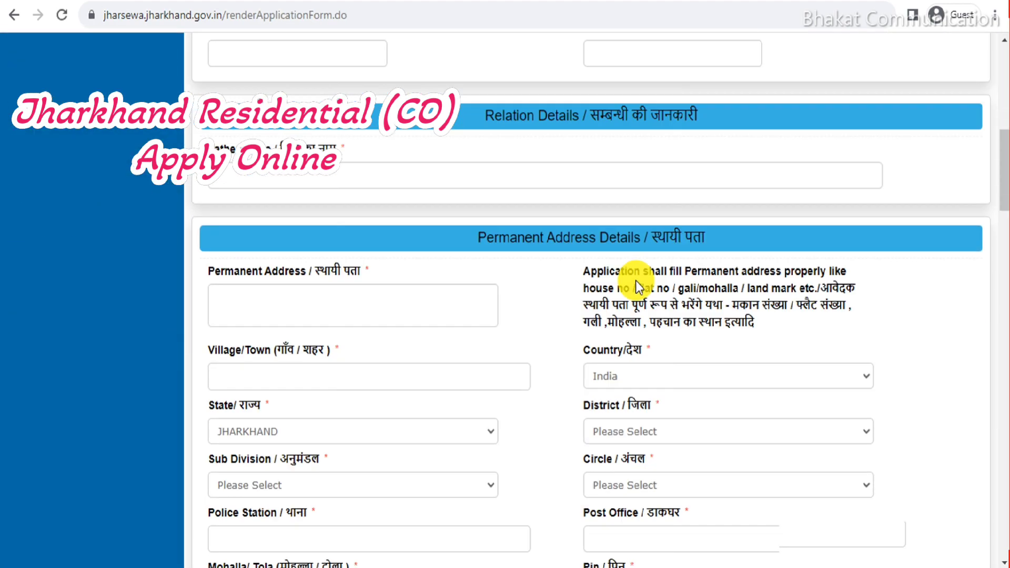
scroll(638, 305, "up", 10)
scroll(640, 317, "up", 15)
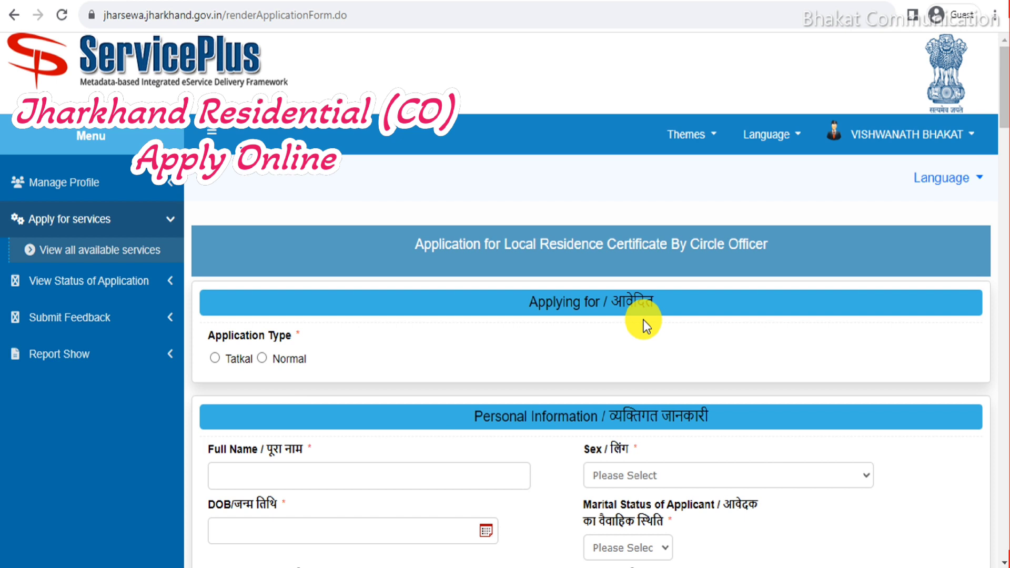
scroll(640, 311, "down", 2)
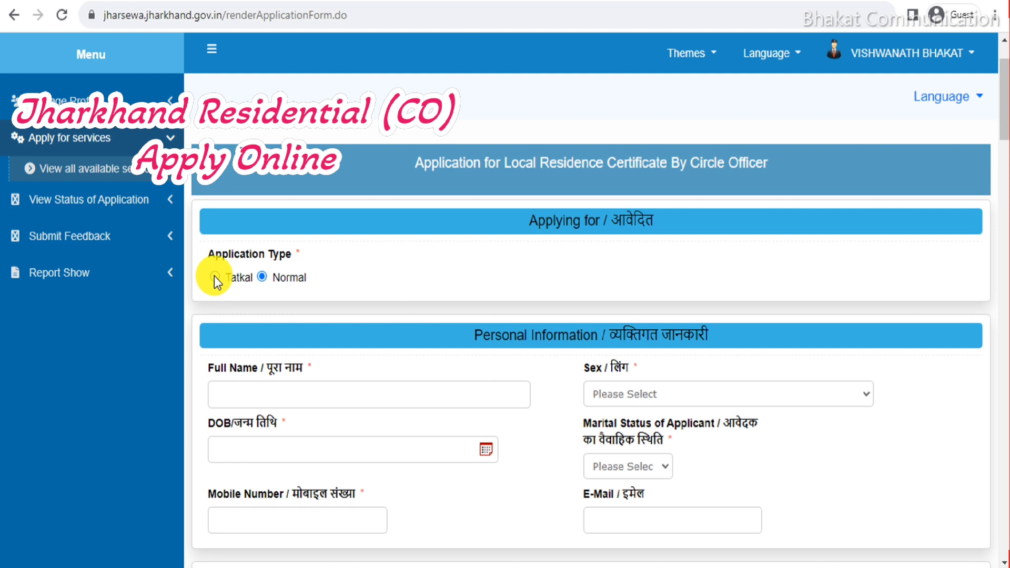
scroll(241, 297, "down", 2)
left_click_drag(209, 287, 264, 313)
left_click(406, 306)
left_click(287, 315)
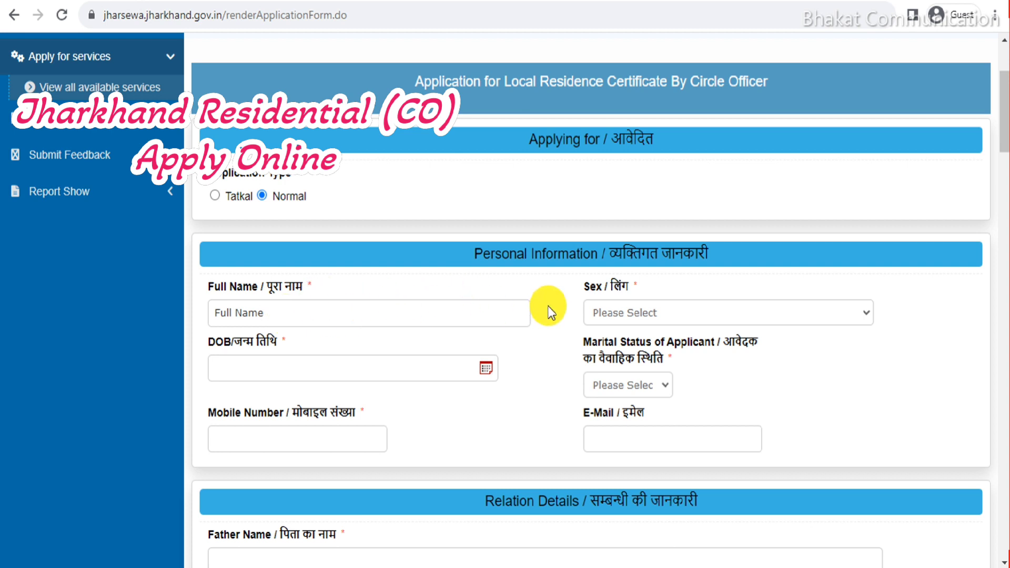
Set sex to Male and date of birth to 3 February 2004.
left_click_drag(591, 287, 642, 309)
left_click(642, 310)
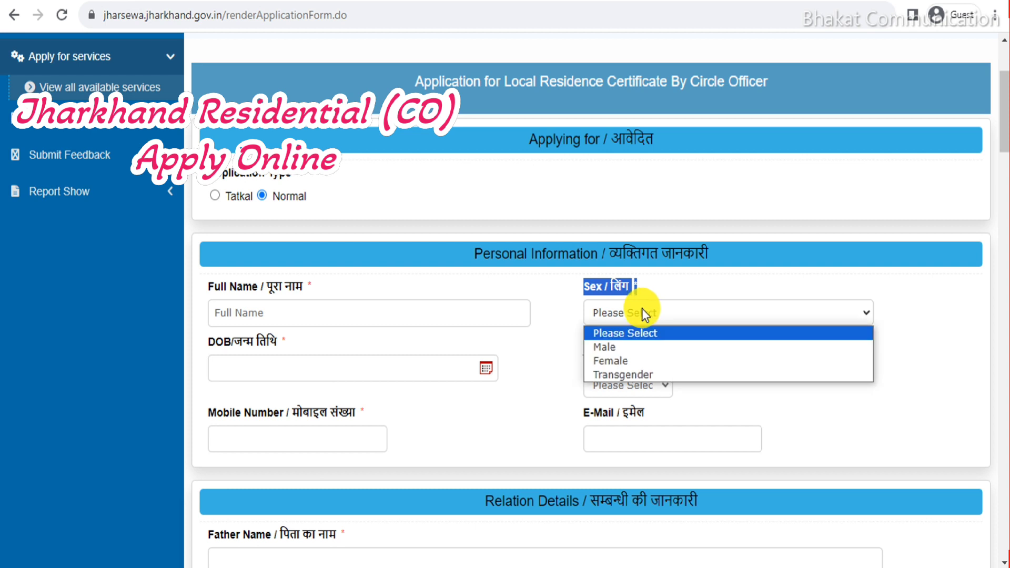
left_click(618, 347)
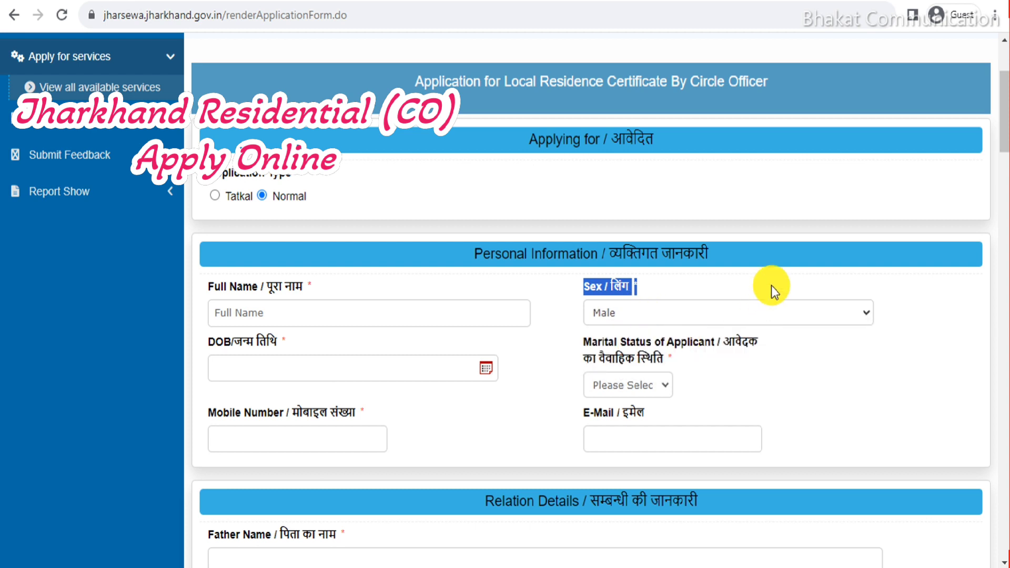
left_click(379, 364)
left_click(345, 174)
scroll(334, 270, "up", 6)
scroll(340, 285, "down", 3)
left_click(334, 345)
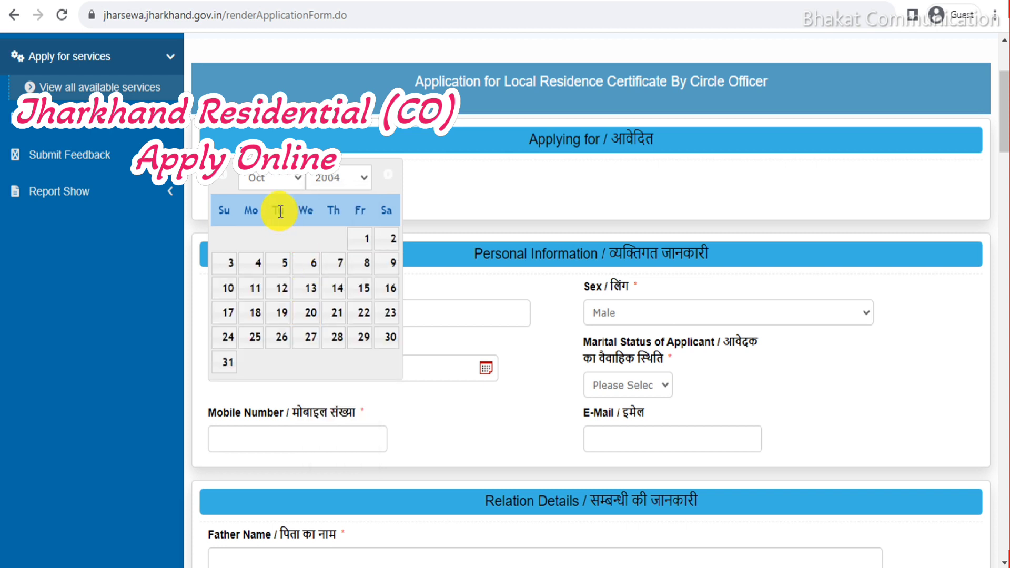
left_click(273, 181)
left_click(264, 215)
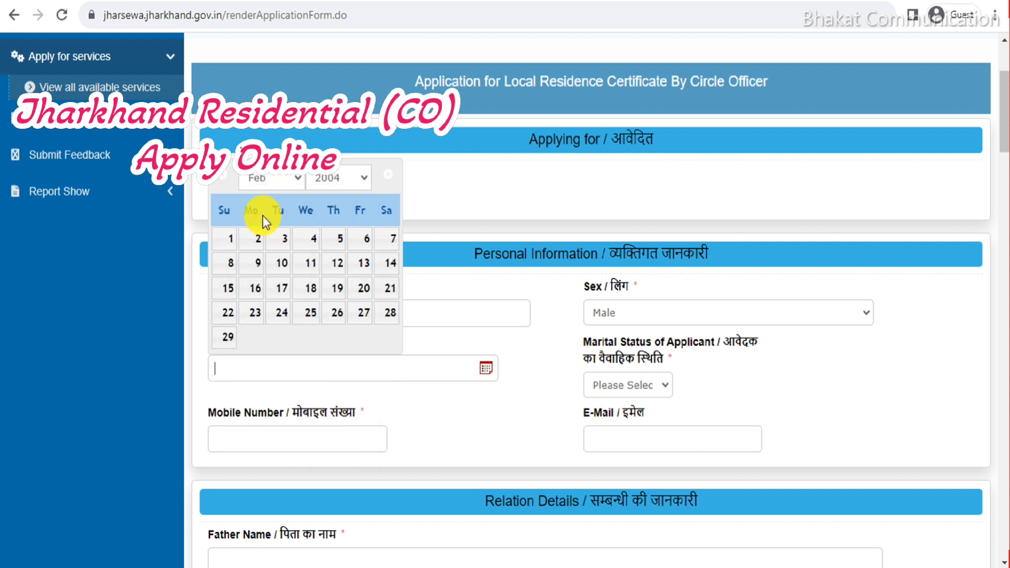
left_click(281, 252)
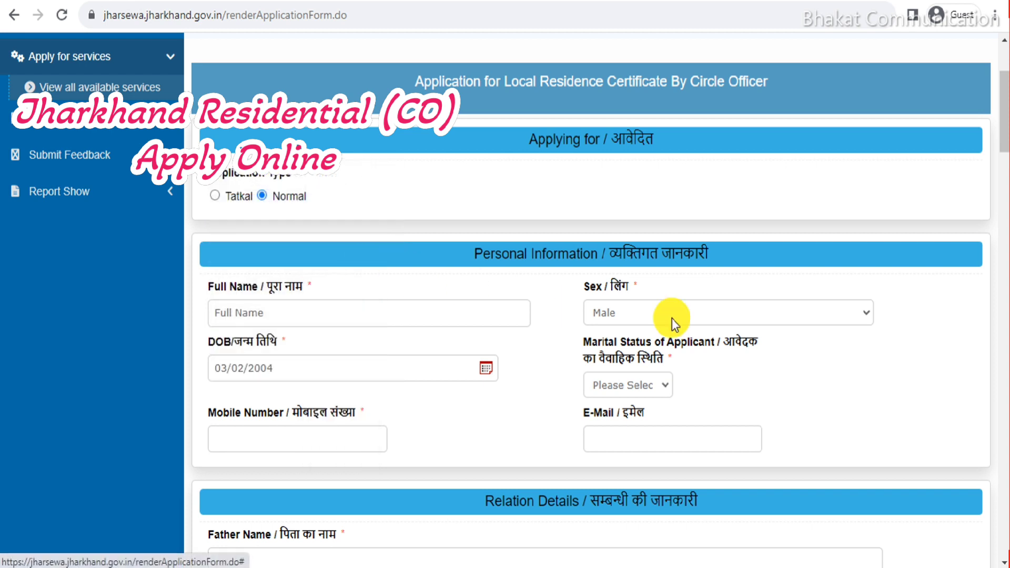
Set marital status to Unmarried and enter the mobile number.
scroll(582, 309, "down", 2)
left_click(649, 302)
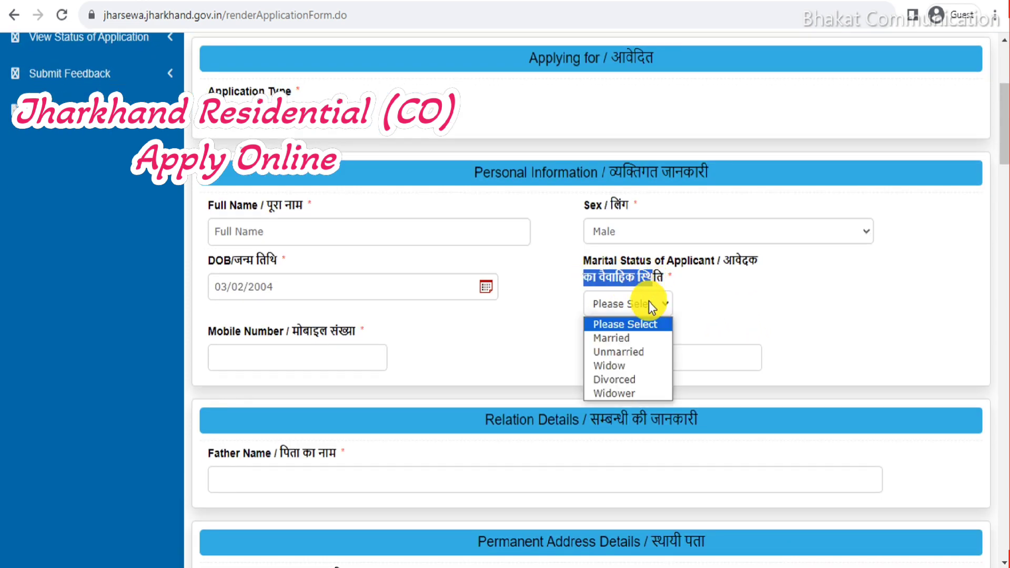
left_click(643, 347)
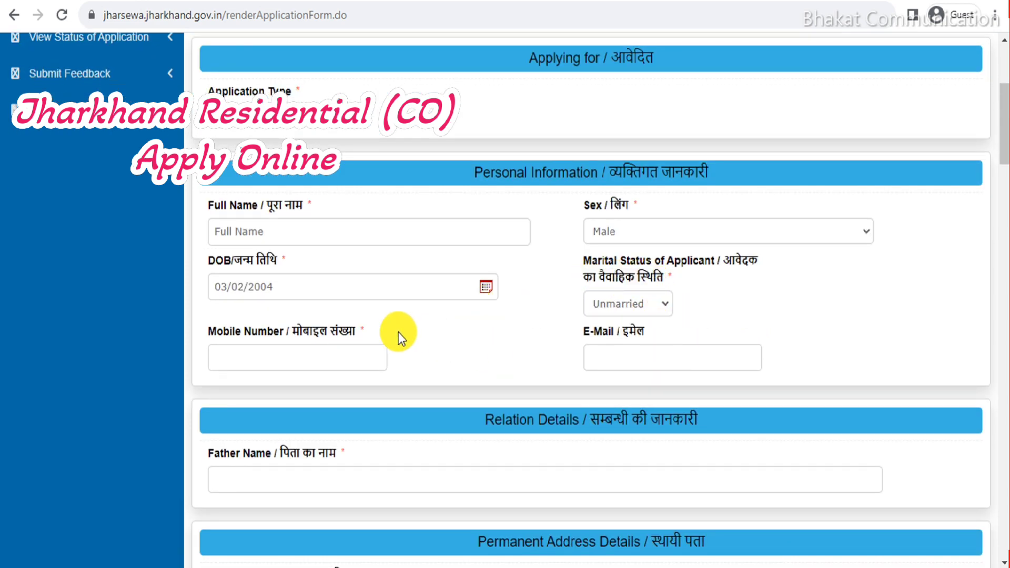
left_click(323, 368)
type("0000000000")
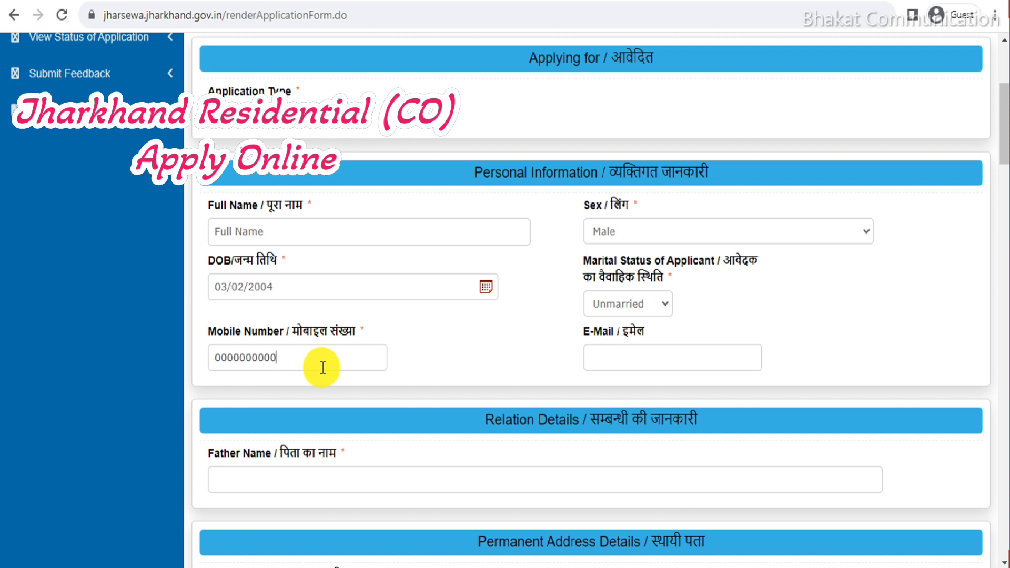
scroll(349, 363, "down", 5)
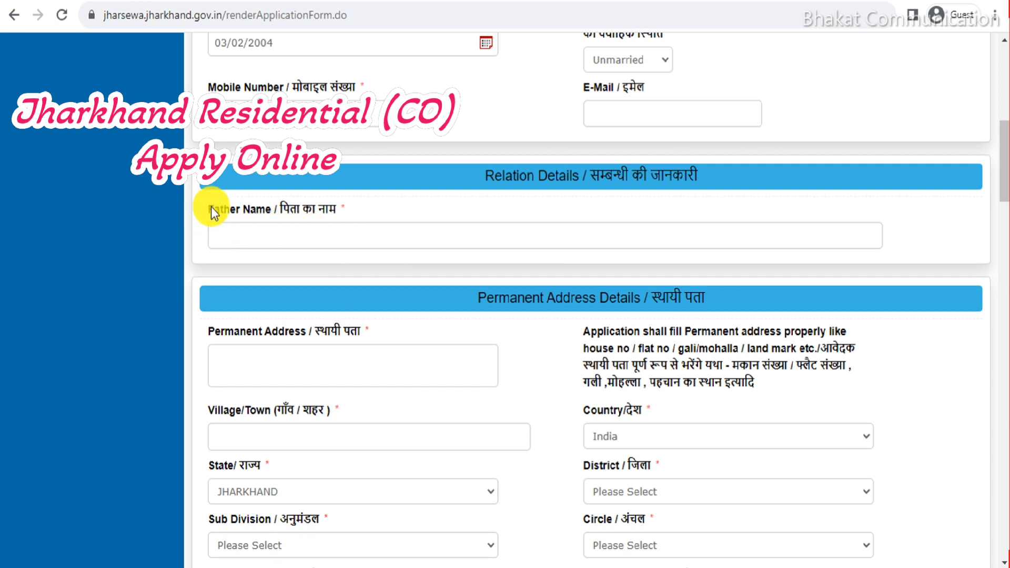
Copy the 'Father Name' label text into the Father Name field.
left_click_drag(269, 213, 264, 234)
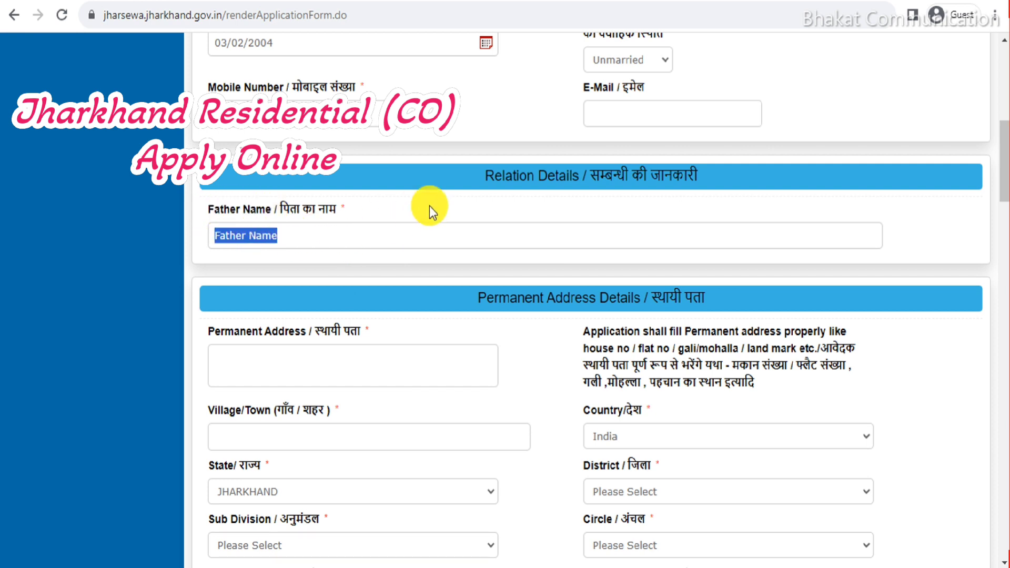
left_click(403, 246)
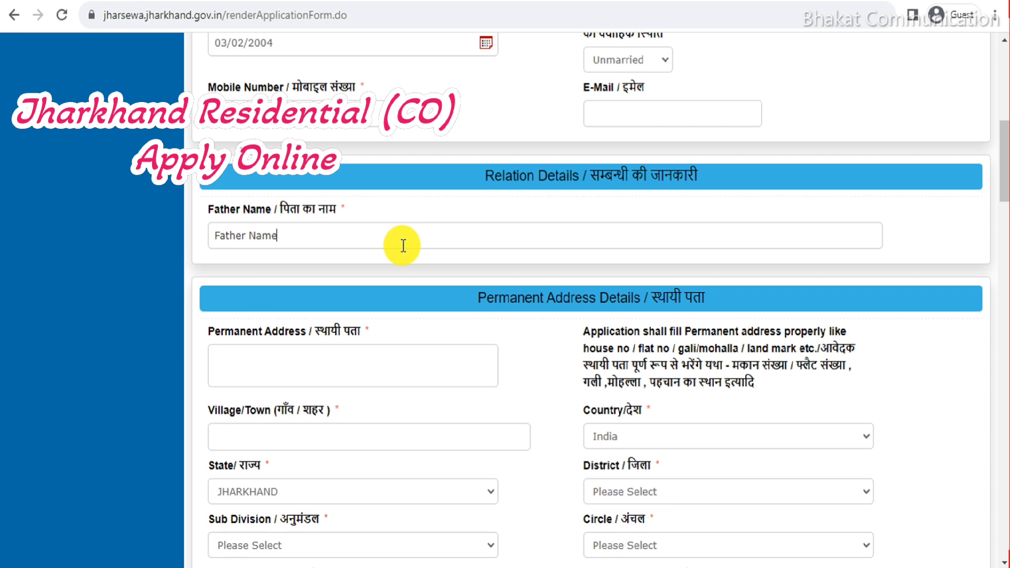
left_click(356, 368)
scroll(399, 270, "down", 2)
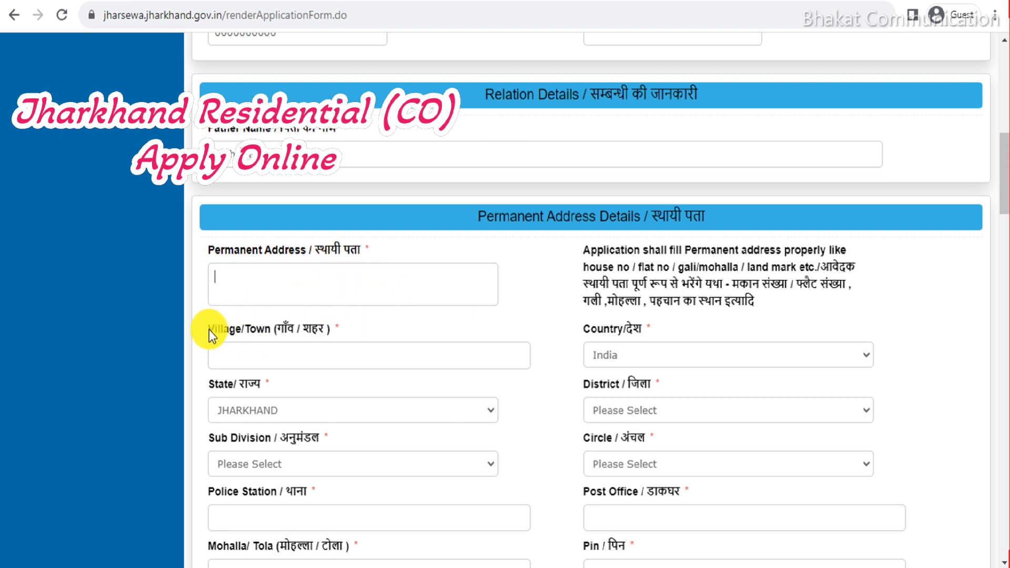
Fill Permanent Address and Village/Town with sample label text.
left_click(230, 329)
left_click_drag(214, 250, 248, 282)
left_click_drag(209, 328, 252, 351)
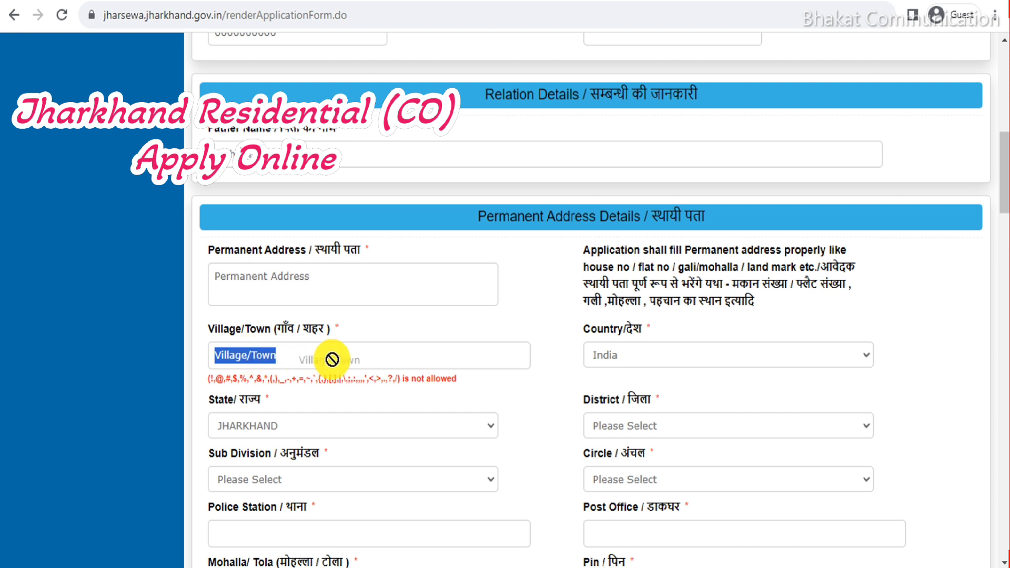
type("Villag")
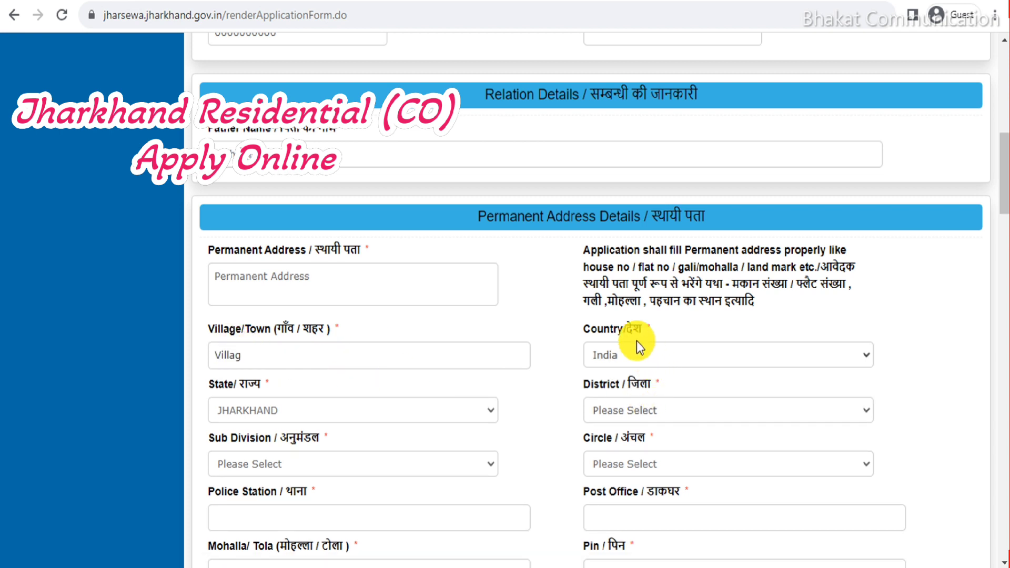
left_click_drag(589, 330, 655, 357)
scroll(550, 324, "down", 2)
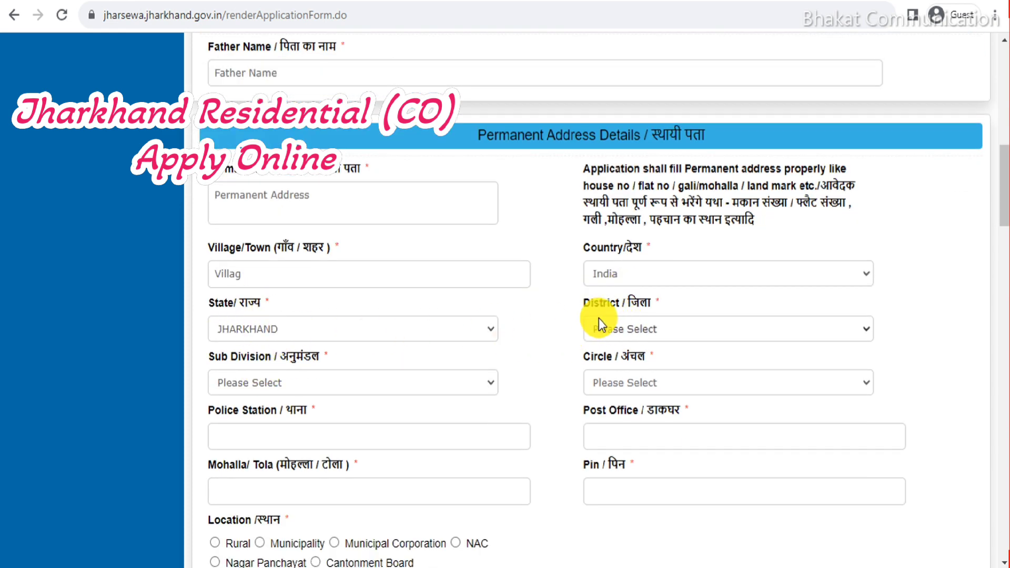
Choose HAZARIBAGH as the permanent address district.
left_click_drag(582, 307, 642, 307)
left_click(646, 326)
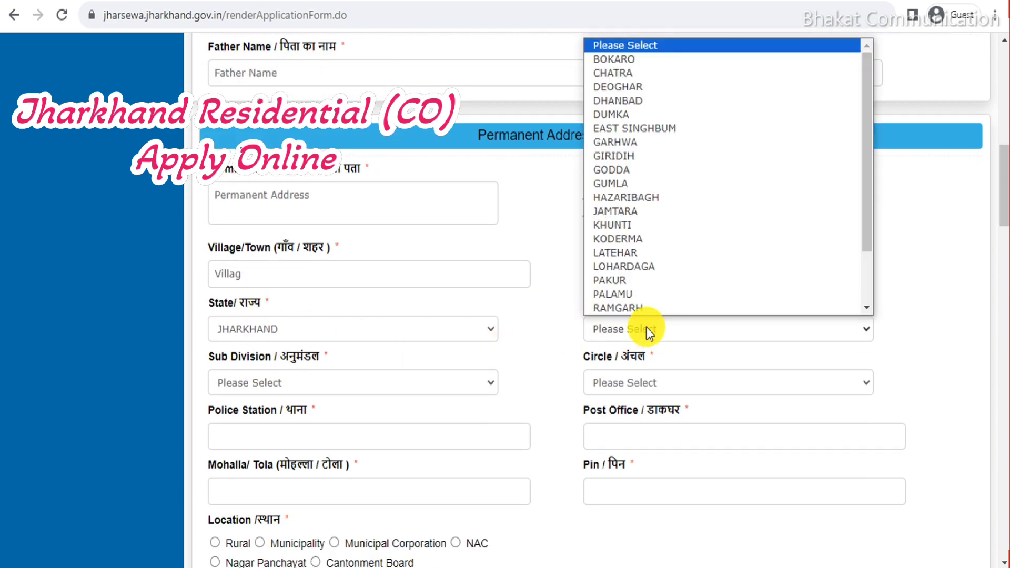
left_click(665, 195)
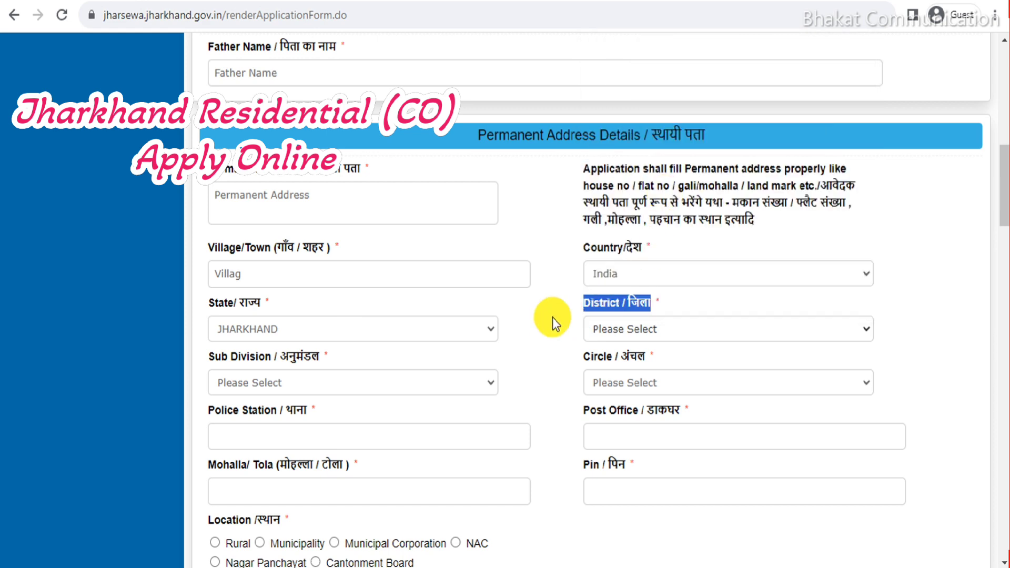
left_click(663, 333)
left_click(573, 327)
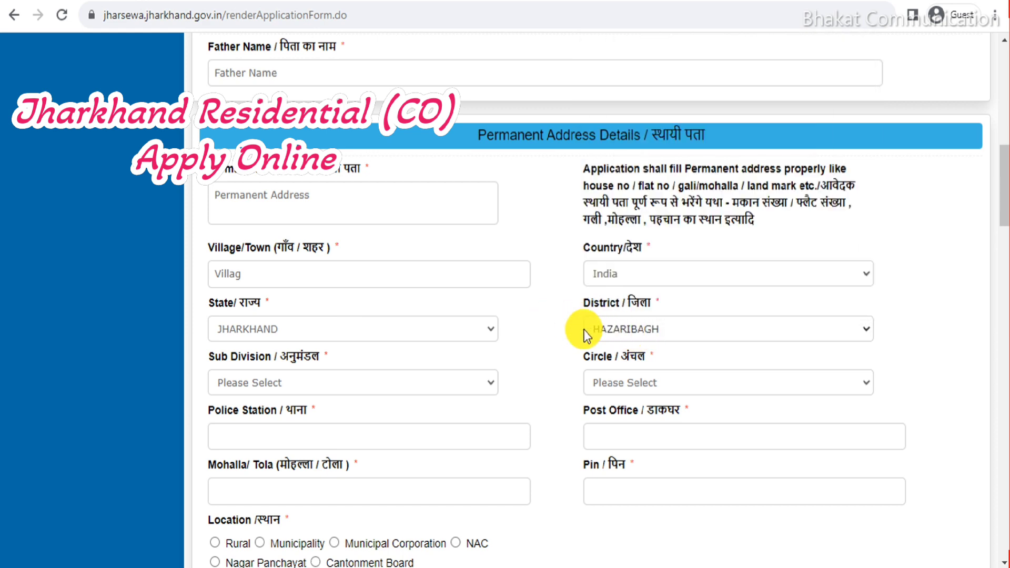
scroll(422, 295, "down", 2)
Choose Barhi as sub division and BARHI as circle.
left_click_drag(210, 282, 262, 282)
left_click(469, 285)
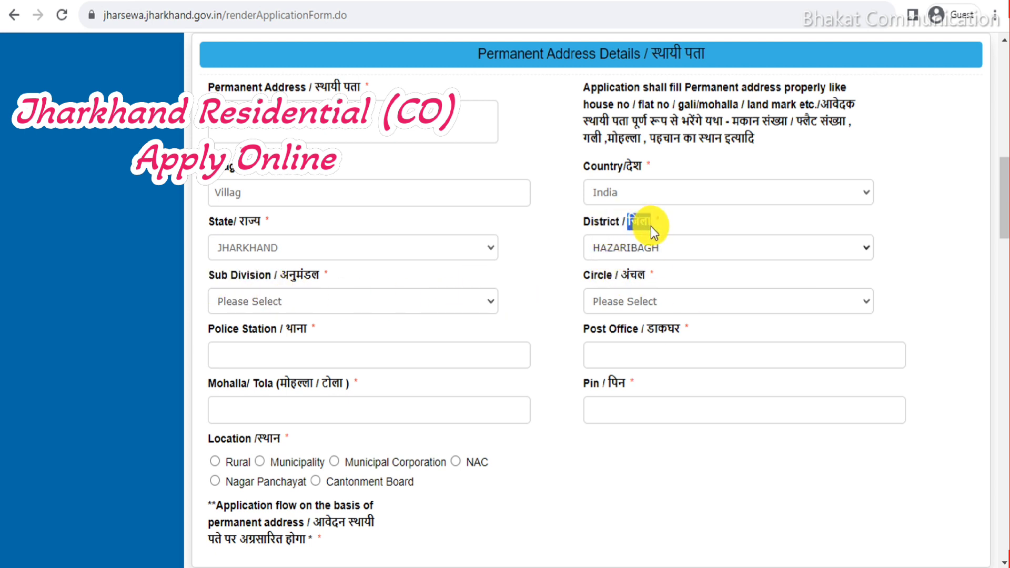
left_click(540, 261)
left_click(327, 301)
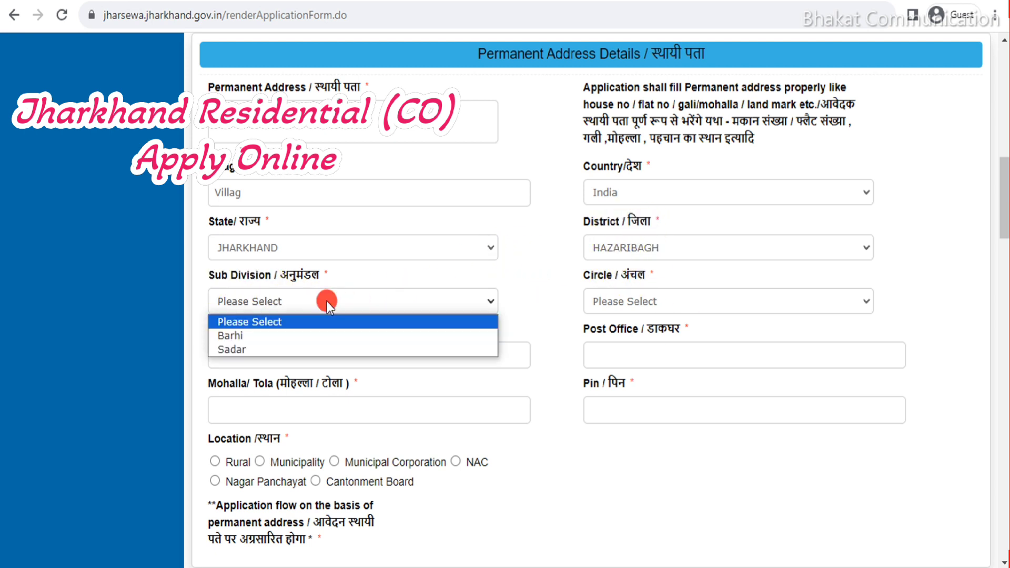
left_click(288, 337)
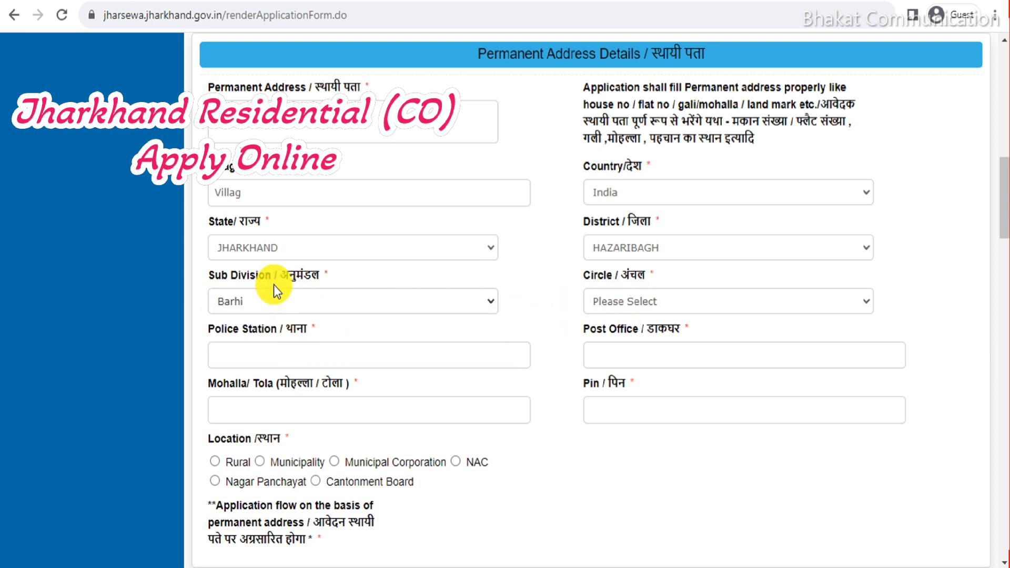
left_click(640, 305)
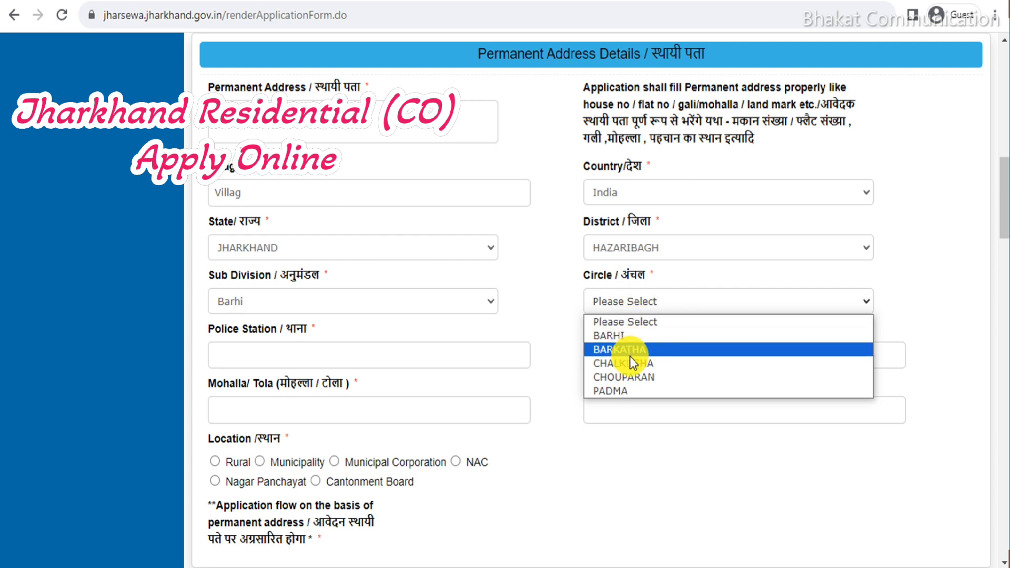
left_click(627, 338)
scroll(408, 294, "down", 2)
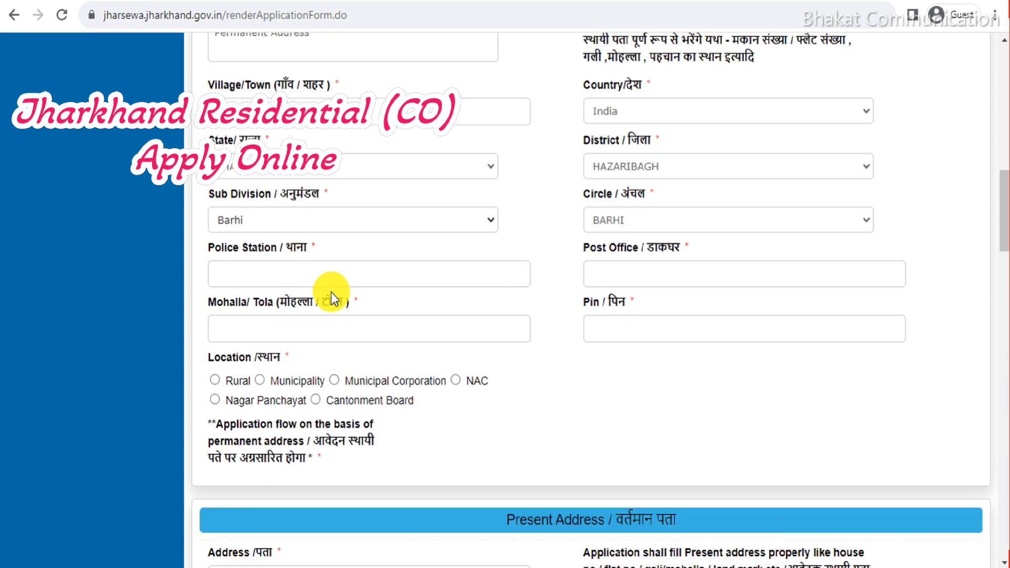
Fill Police Station, Post Office and Mohalla with label text, and enter PIN 824023.
left_click_drag(260, 251, 279, 273)
left_click_drag(586, 247, 605, 273)
left_click_drag(209, 302, 237, 339)
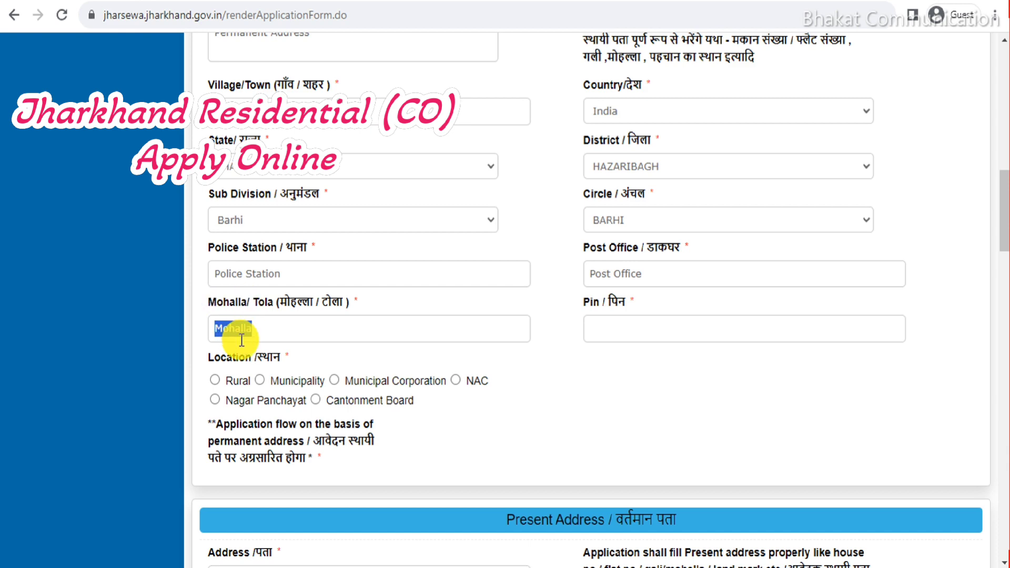
left_click(554, 295)
scroll(554, 289, "up", 1)
scroll(554, 289, "up", 2)
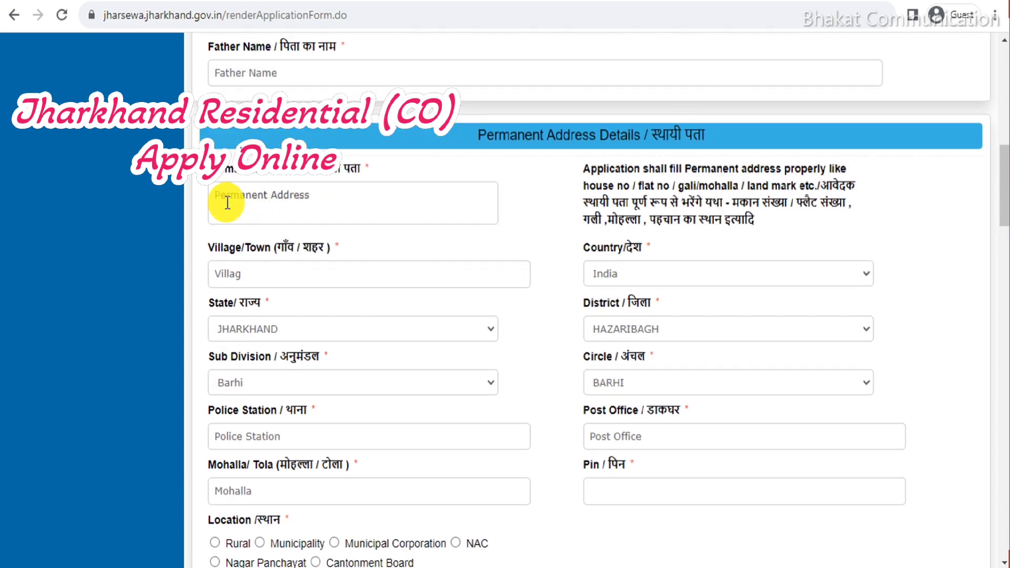
scroll(293, 259, "down", 3)
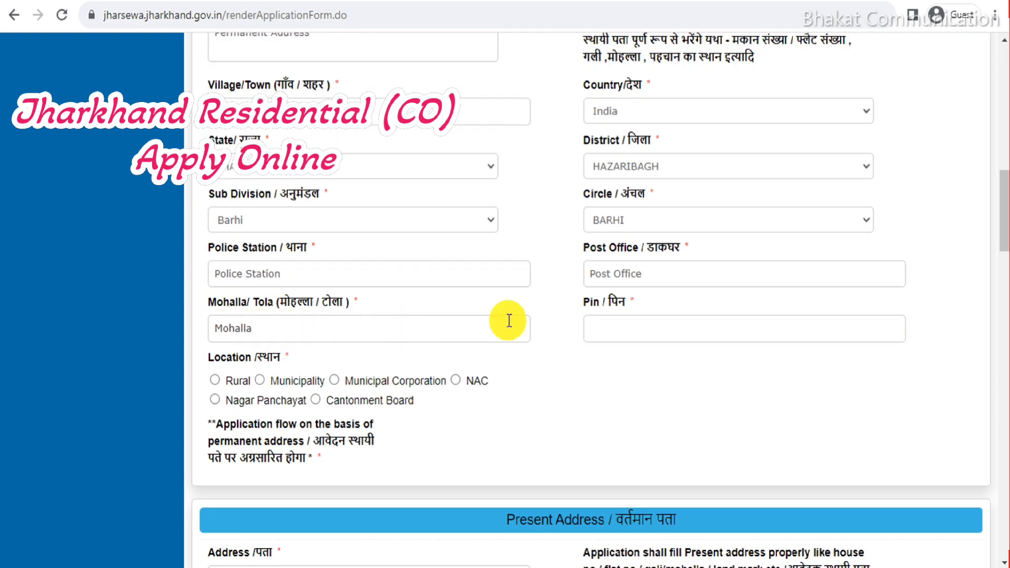
left_click(610, 321)
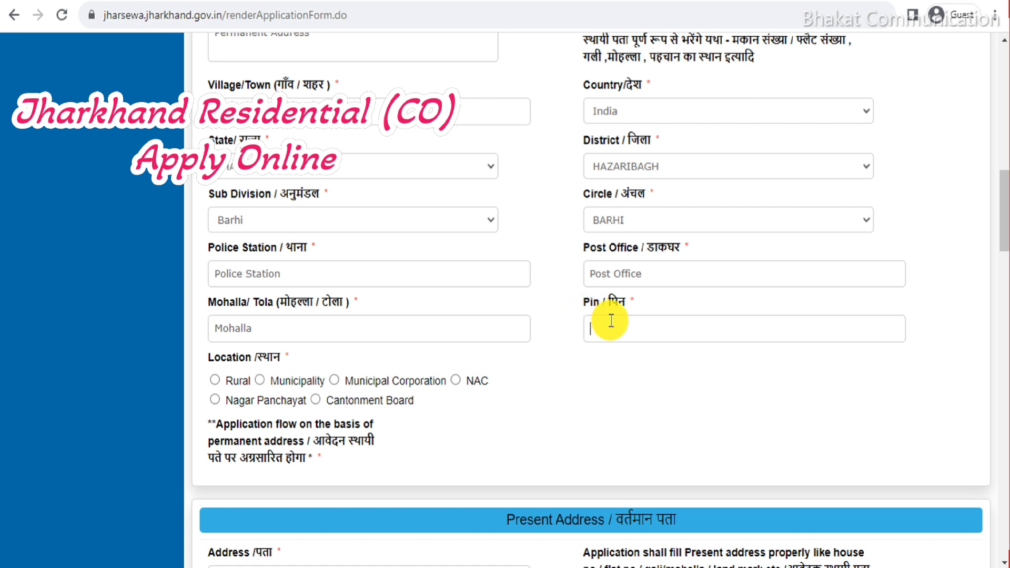
type("8240")
type("23")
scroll(251, 220, "down", 3)
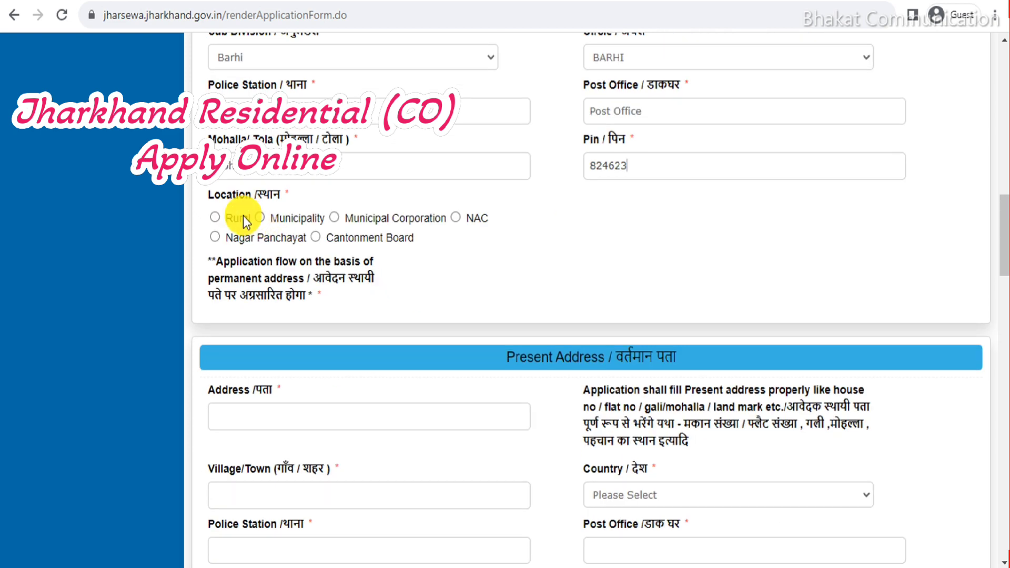
Set permanent address Location to Rural after trying NAC, Municipality and Municipal Corporation.
left_click_drag(209, 195, 292, 196)
left_click(534, 268)
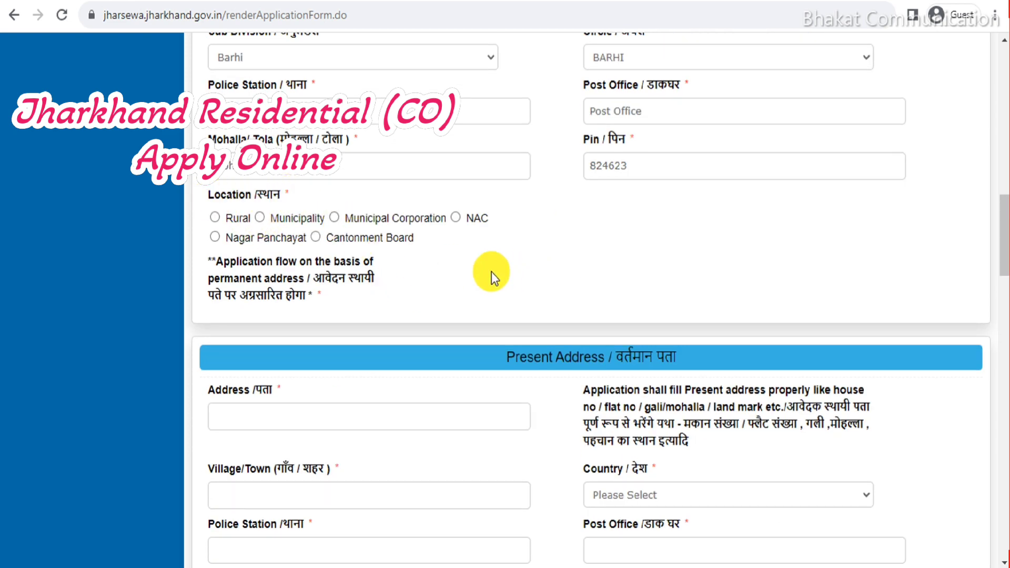
left_click(214, 217)
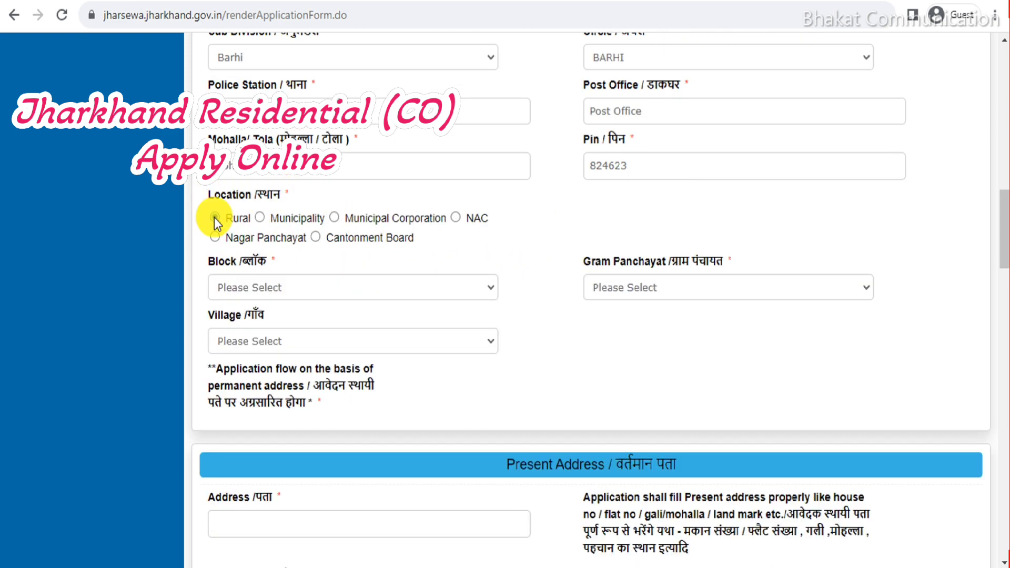
left_click(275, 288)
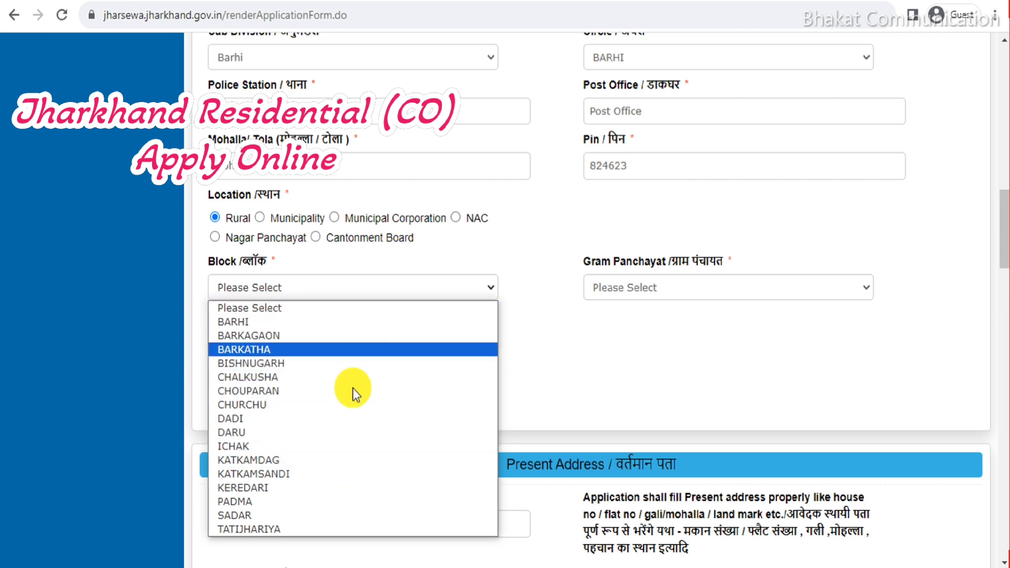
left_click(456, 217)
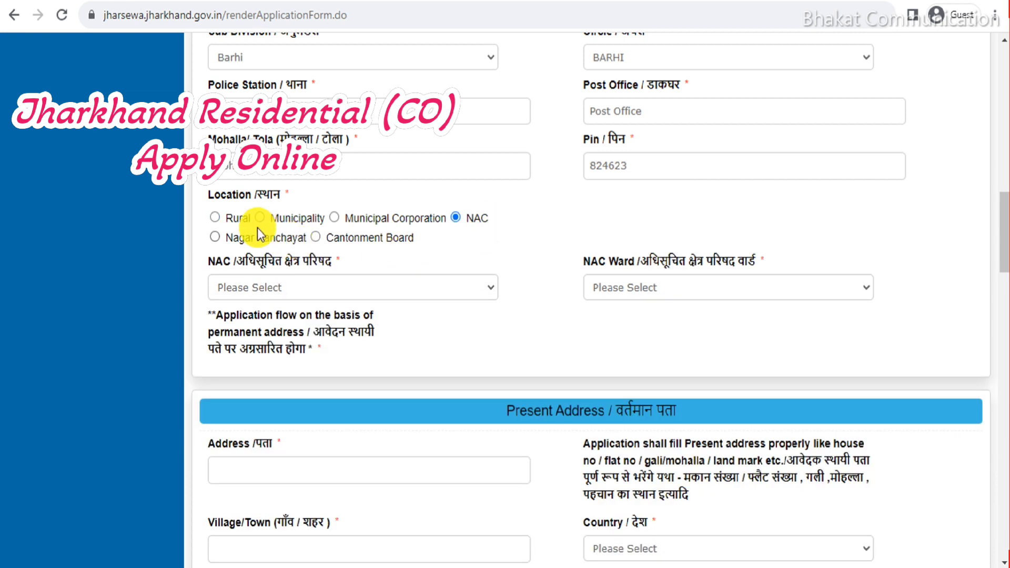
left_click(216, 218)
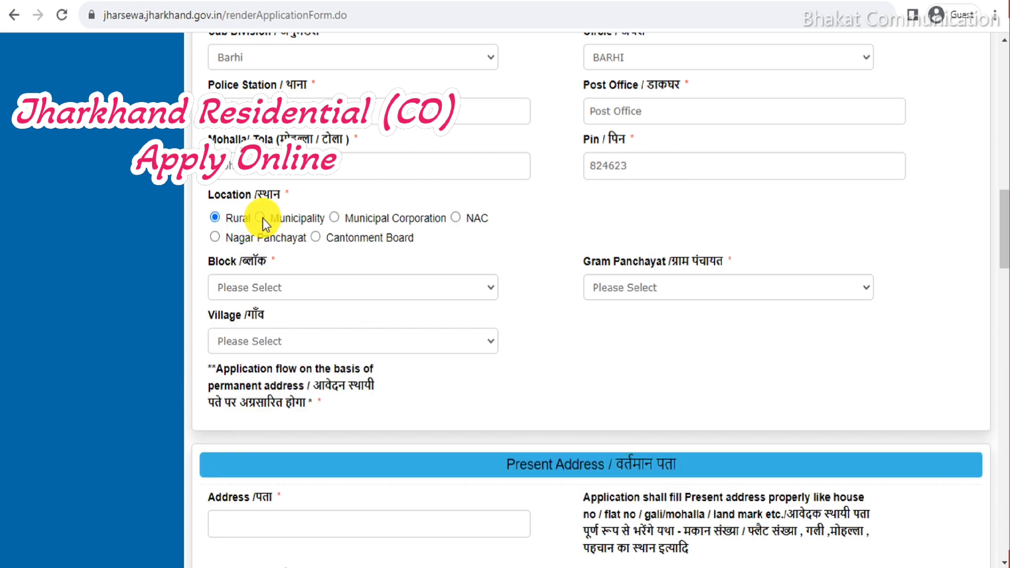
left_click(260, 218)
left_click(335, 218)
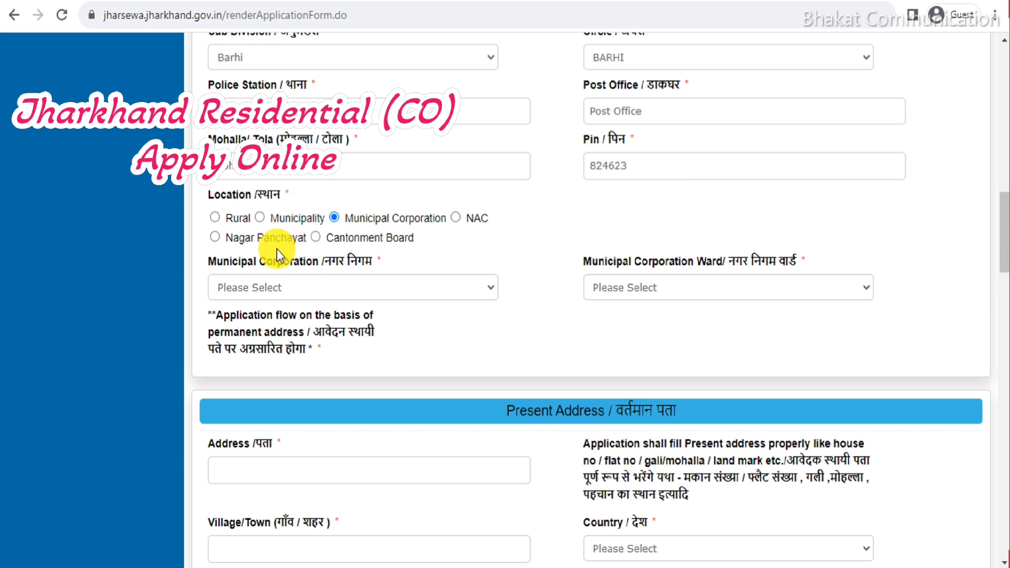
left_click(215, 218)
left_click(237, 284)
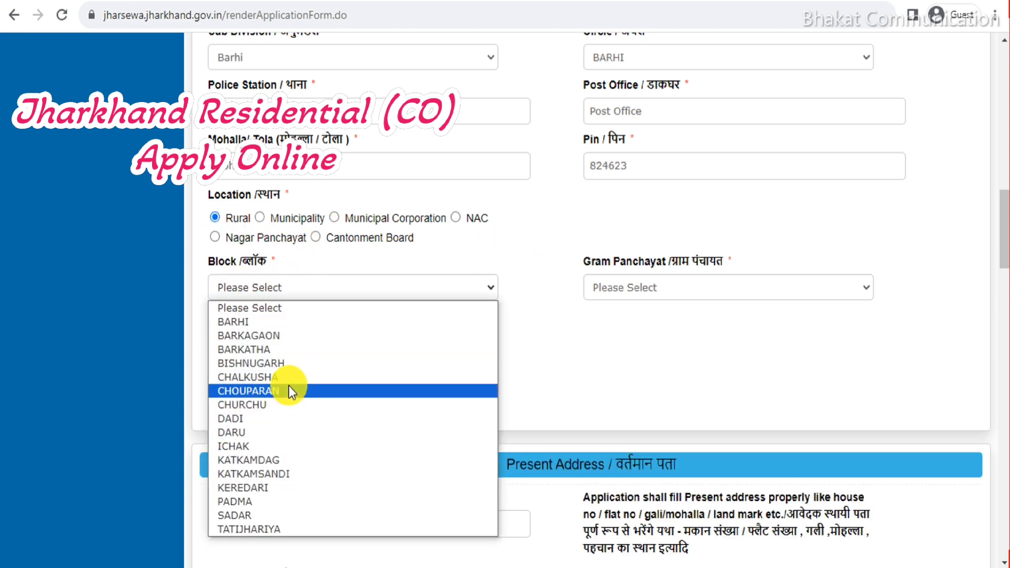
left_click(678, 301)
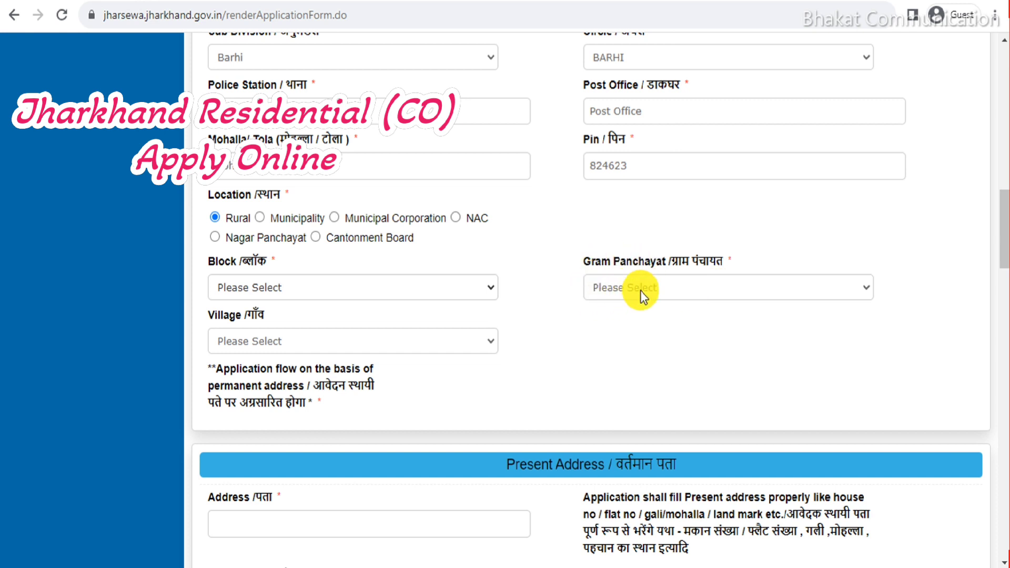
scroll(573, 278, "down", 2)
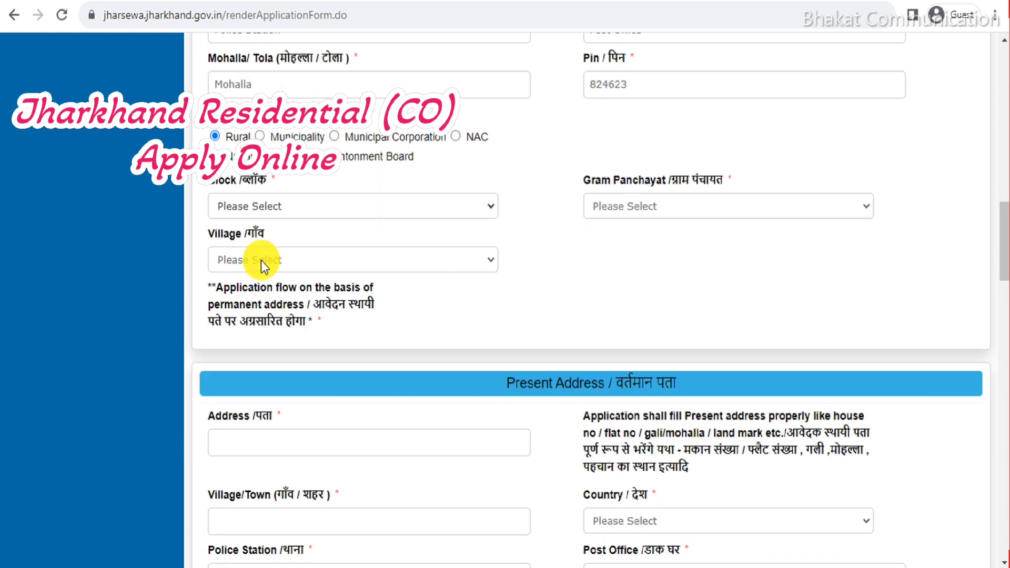
scroll(595, 204, "down", 6)
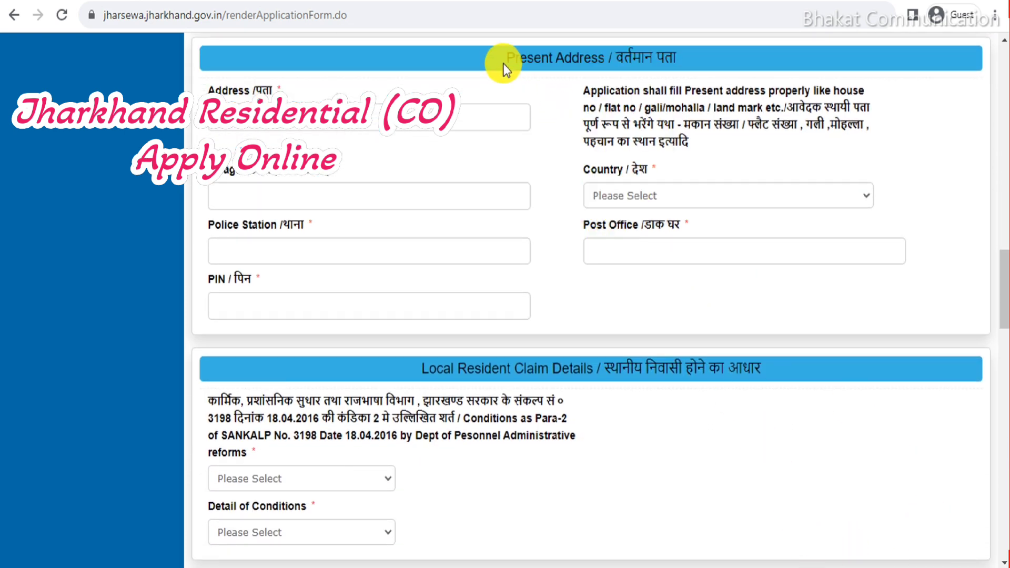
Enter 'Village' as the present Village/Town, removing the slash, and choose India as the country.
left_click_drag(504, 62, 584, 64)
left_click(521, 141)
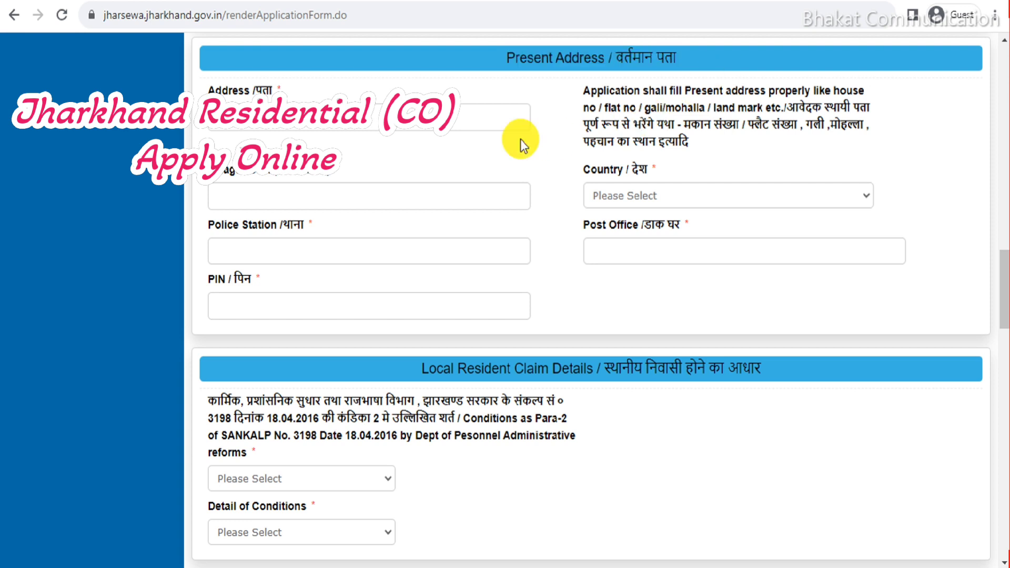
left_click_drag(206, 90, 241, 94)
left_click(240, 120)
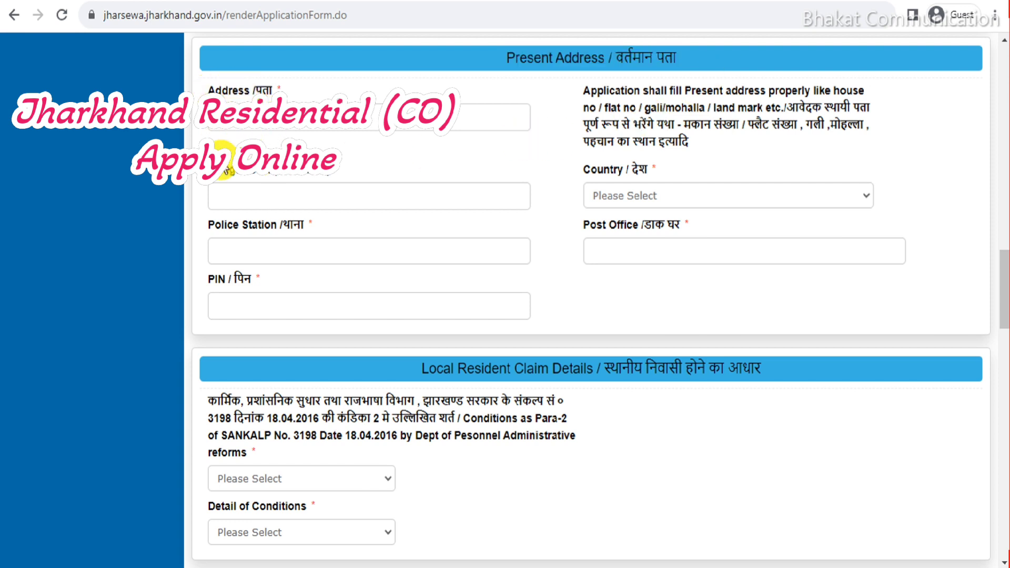
left_click(238, 196)
type("Village/")
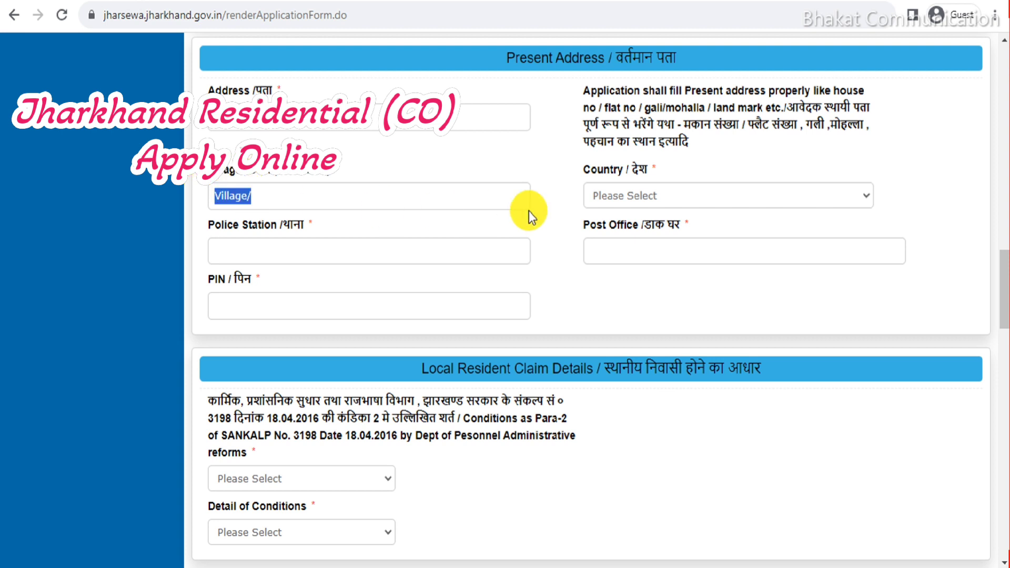
left_click(624, 195)
left_click(610, 232)
triple_click(241, 196)
left_click_drag(241, 195, 276, 202)
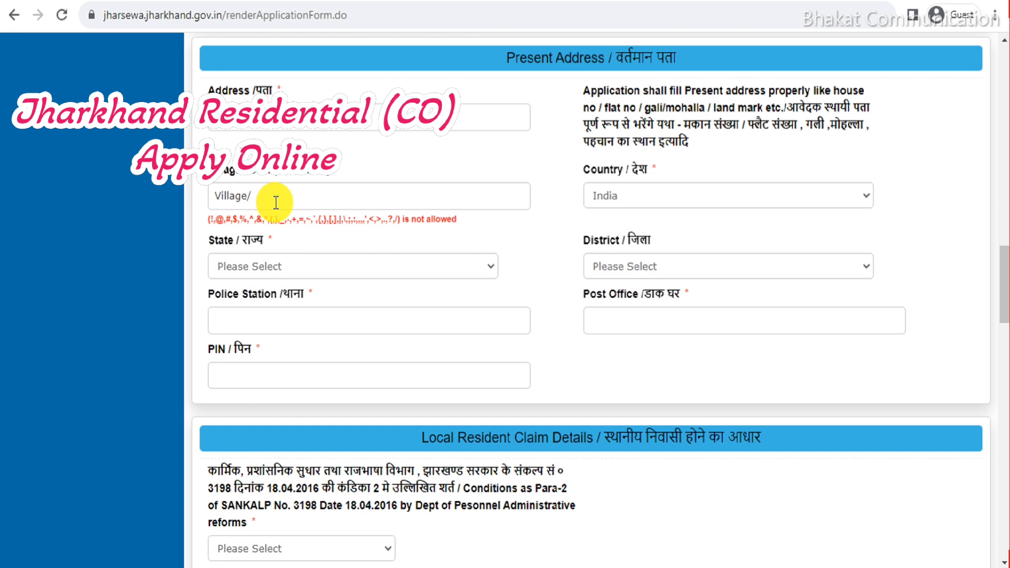
key("BackSpace")
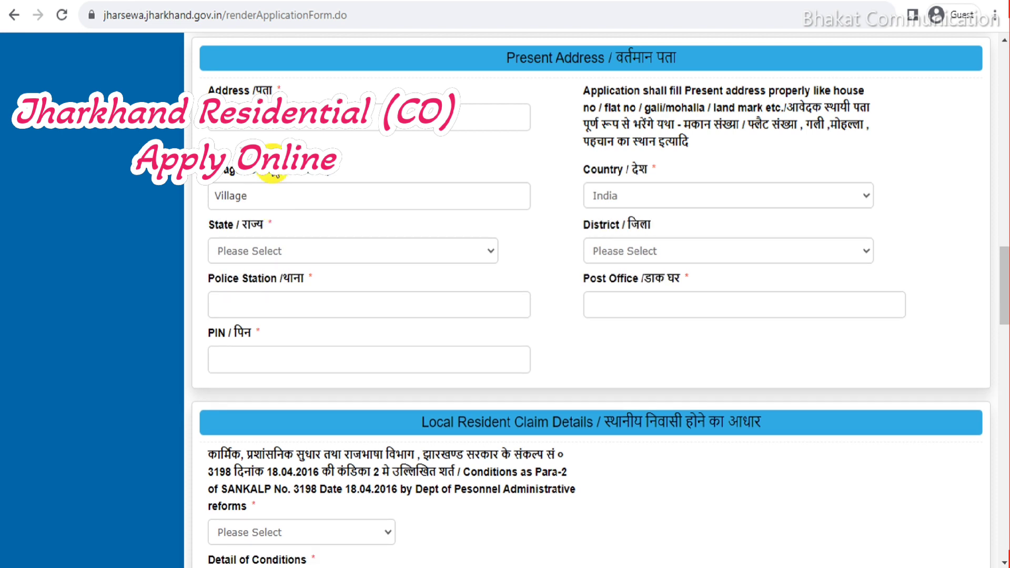
Keep India as the country and select JHARKHAND as the state; the District list stays empty.
left_click(653, 194)
left_click(652, 193)
left_click(274, 247)
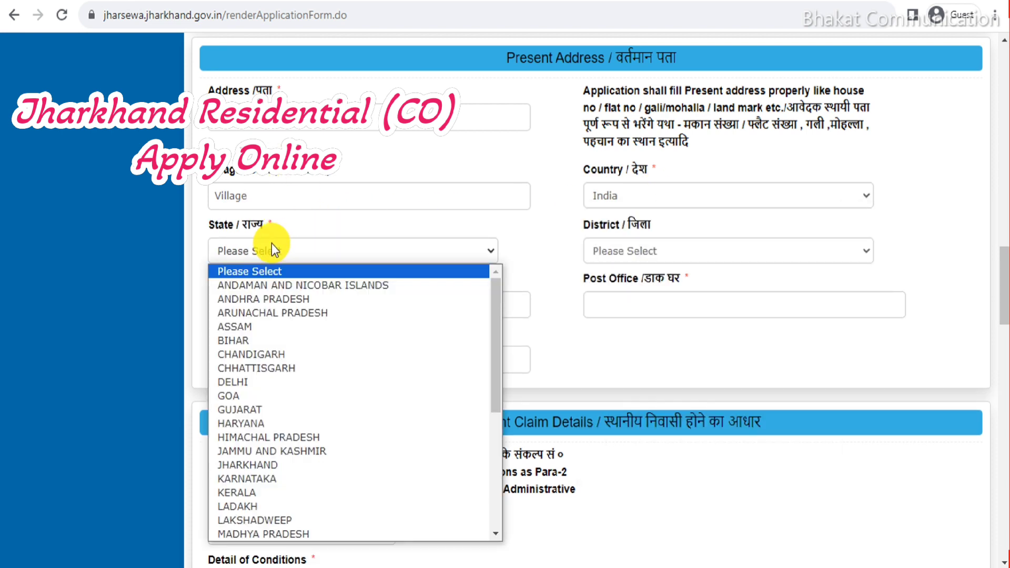
left_click(250, 465)
left_click(666, 256)
left_click(664, 253)
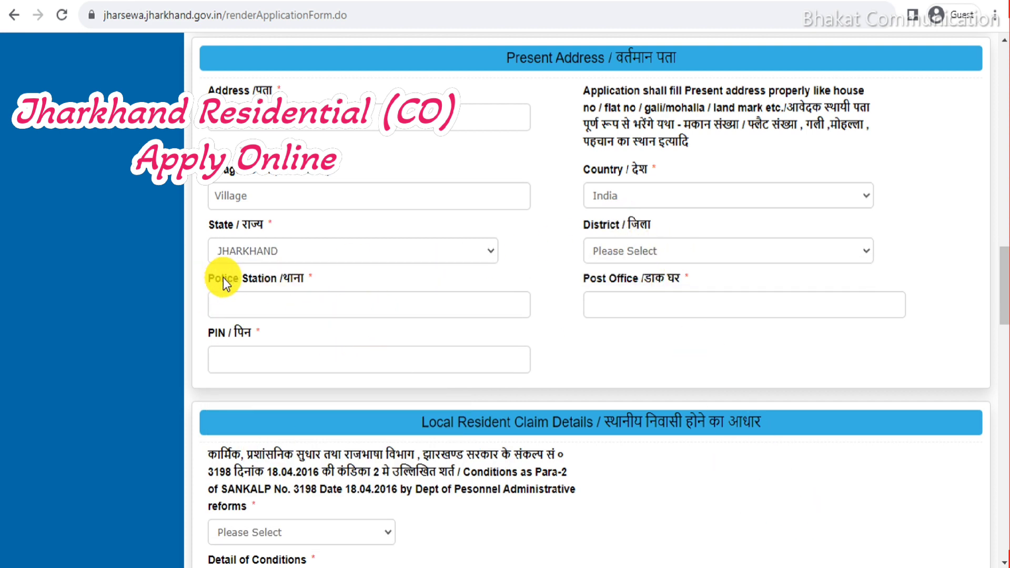
Fill Police Station and Post Office with sample text and enter PIN code 845455.
left_click_drag(267, 277, 295, 305)
left_click_drag(582, 283, 639, 315)
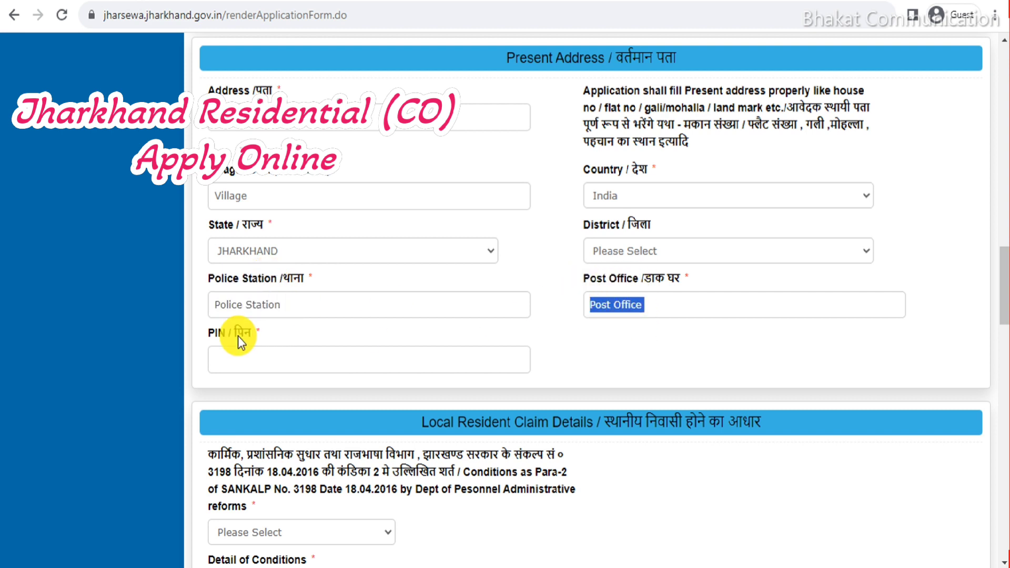
left_click(247, 363)
type("84545")
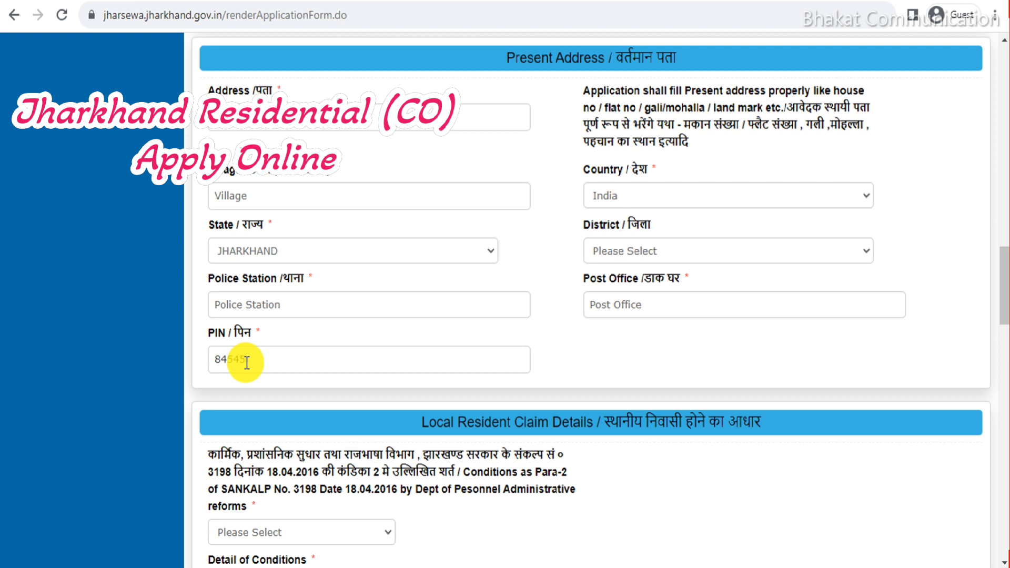
type("5")
scroll(712, 425, "down", 5)
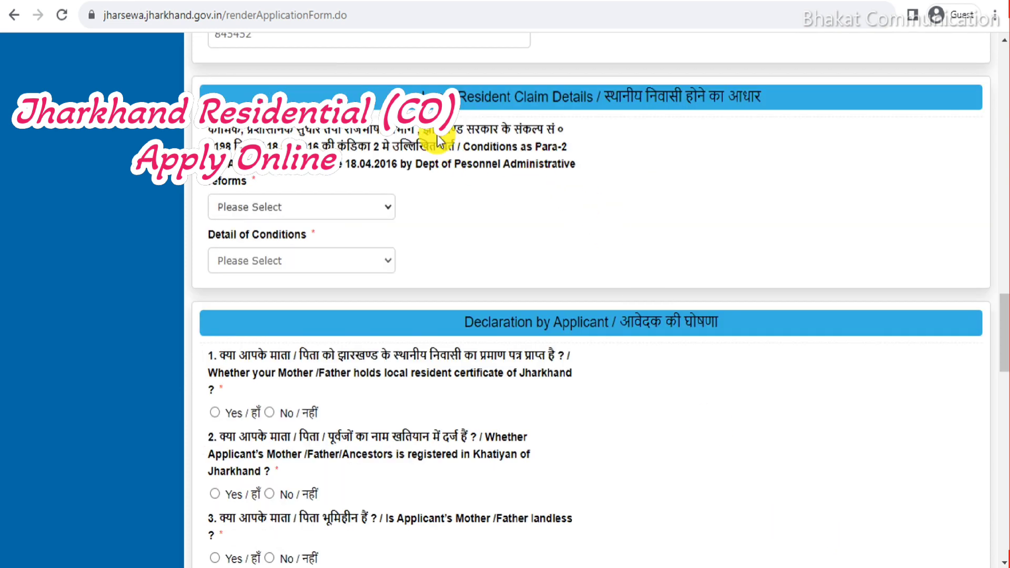
Choose condition 2 (i) and the Hindi Jharkhand-boundary residence option as its detail.
left_click(637, 161)
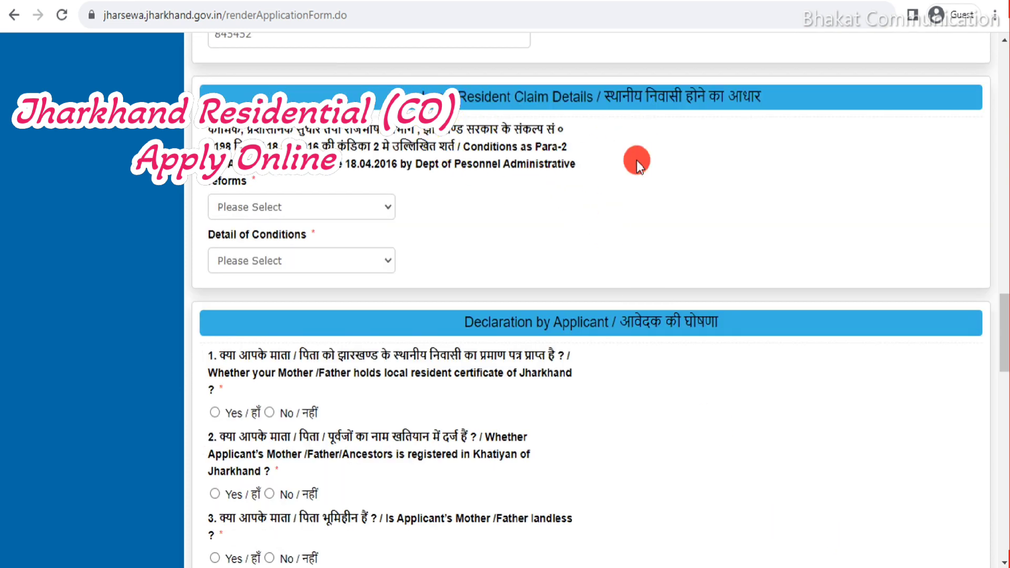
left_click(269, 209)
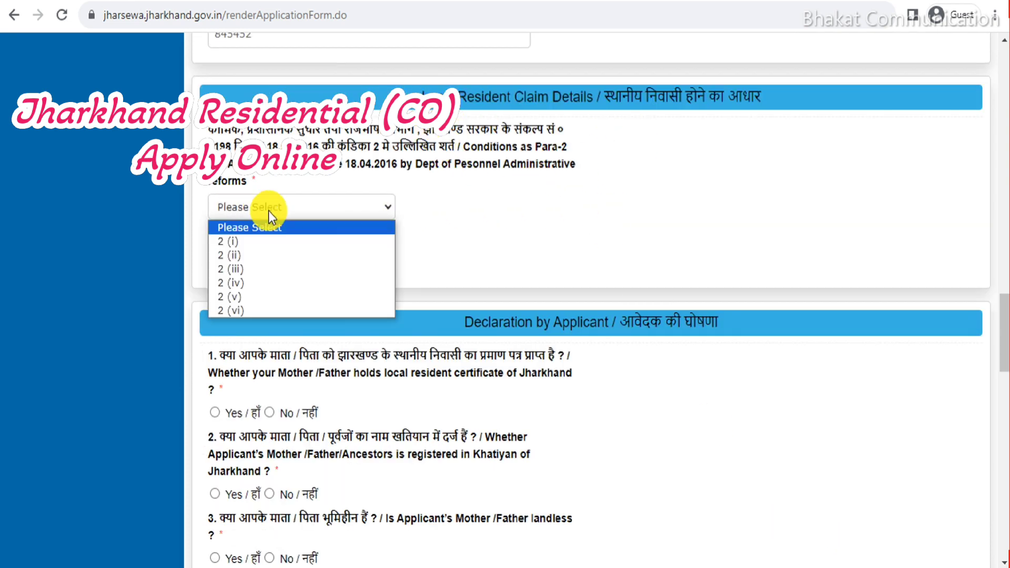
left_click(229, 241)
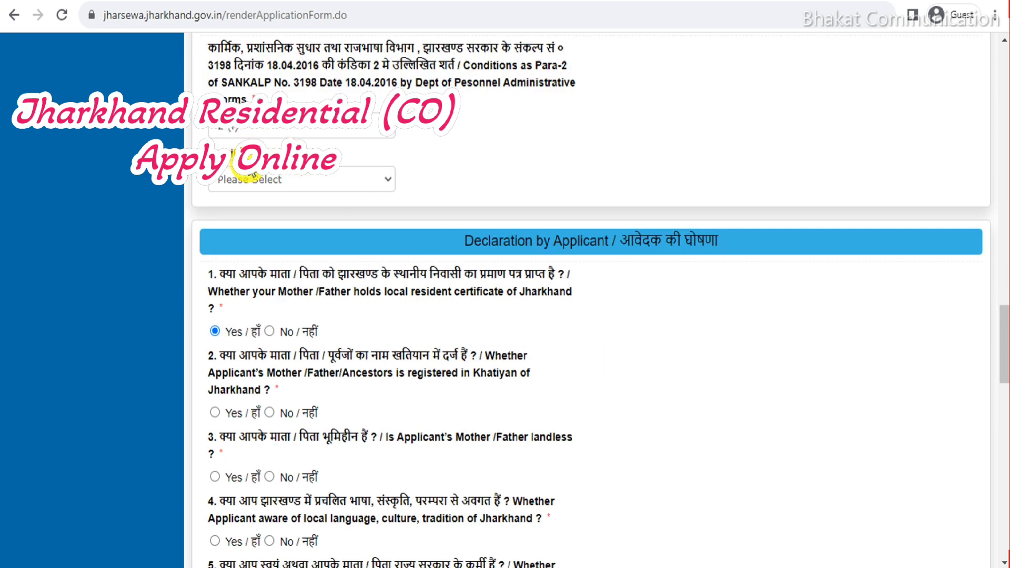
left_click(311, 179)
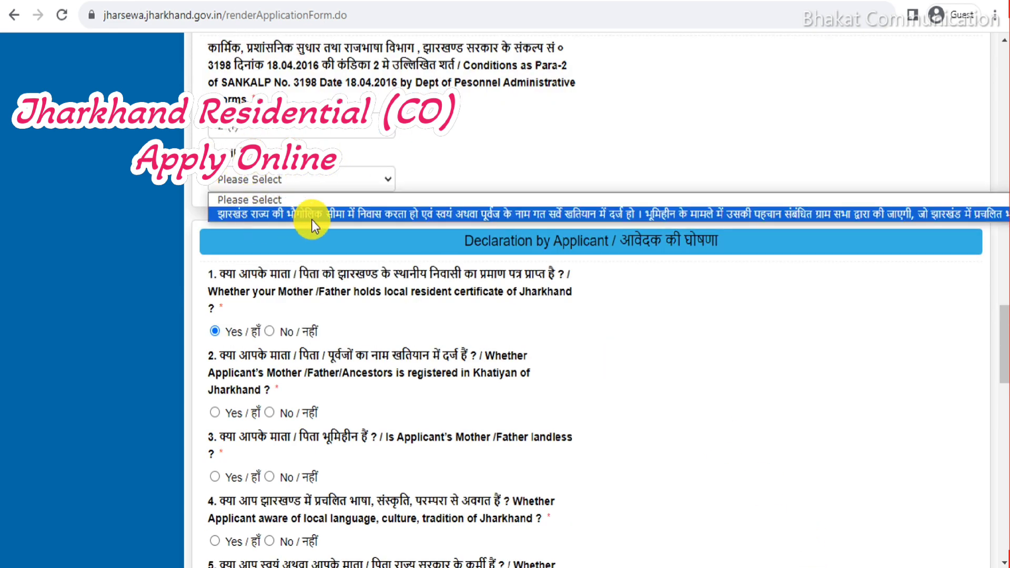
left_click(415, 215)
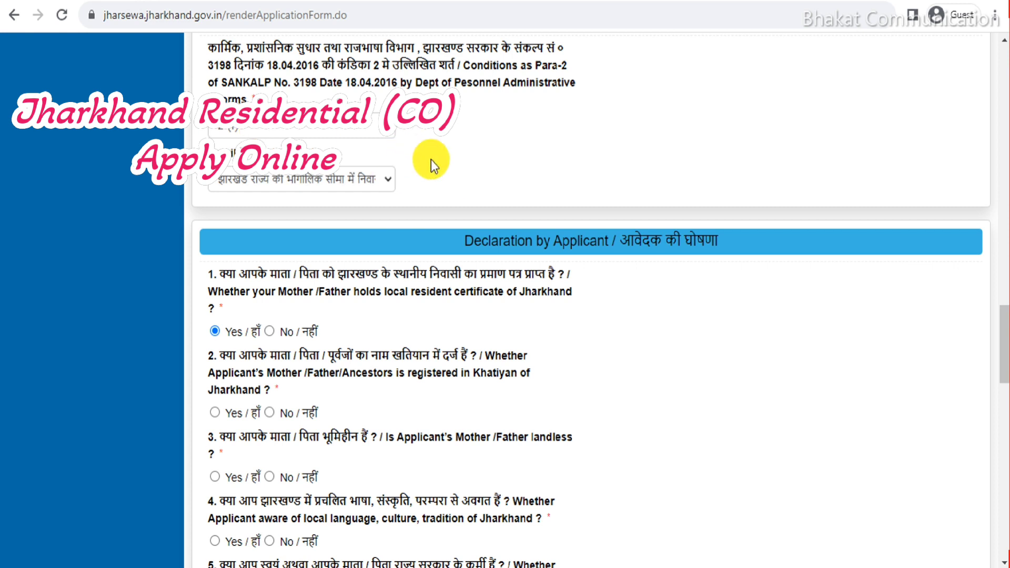
Read through the declaration questions and answer No to question 5.
scroll(449, 206, "down", 2)
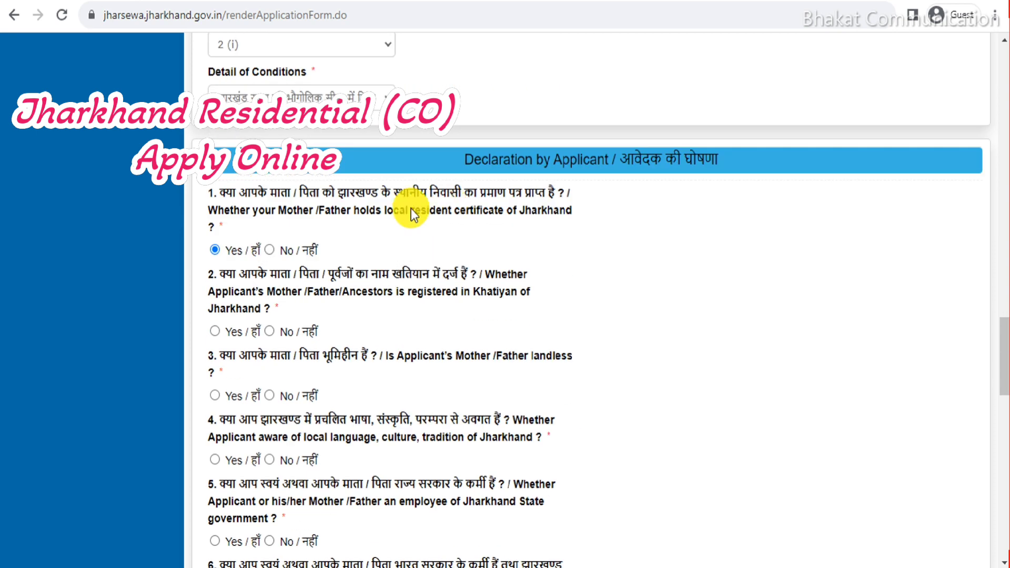
left_click_drag(222, 194, 434, 197)
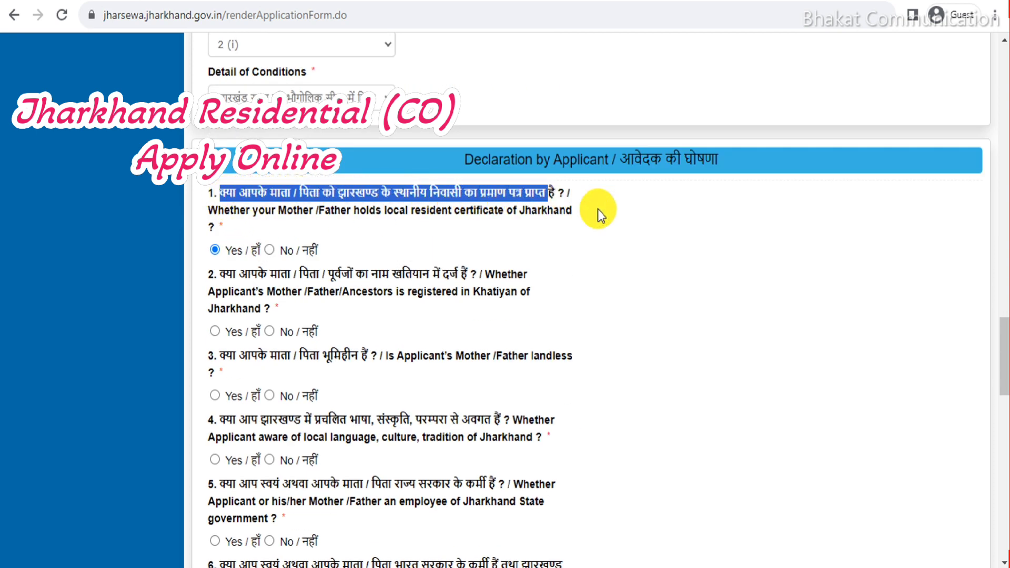
left_click(501, 221)
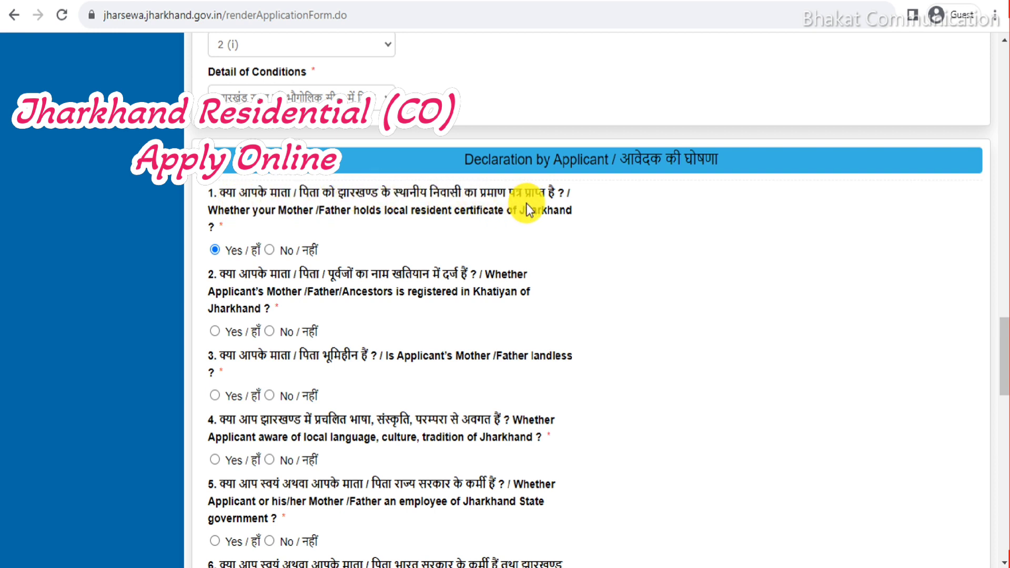
scroll(337, 230, "down", 2)
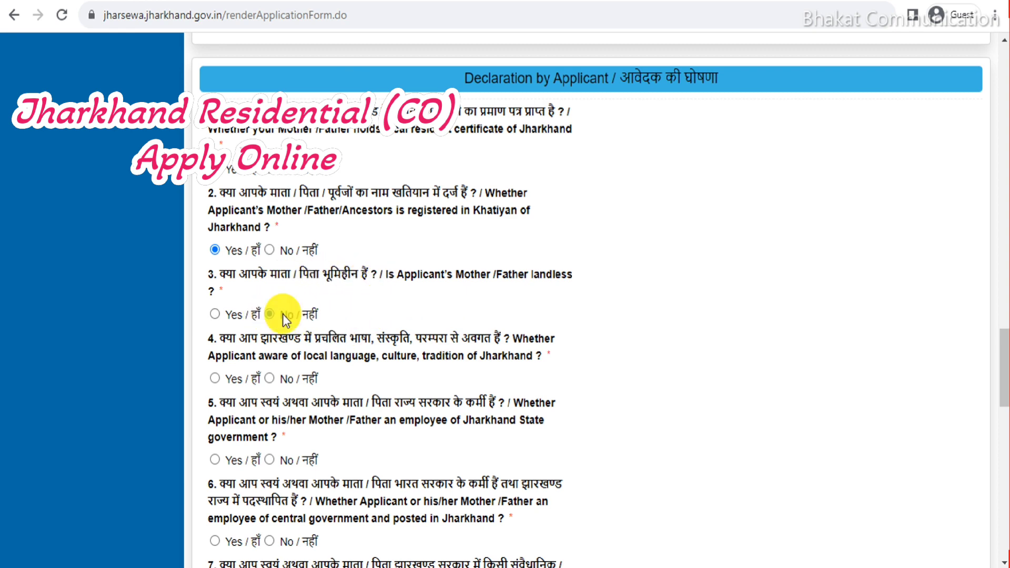
scroll(254, 273, "down", 2)
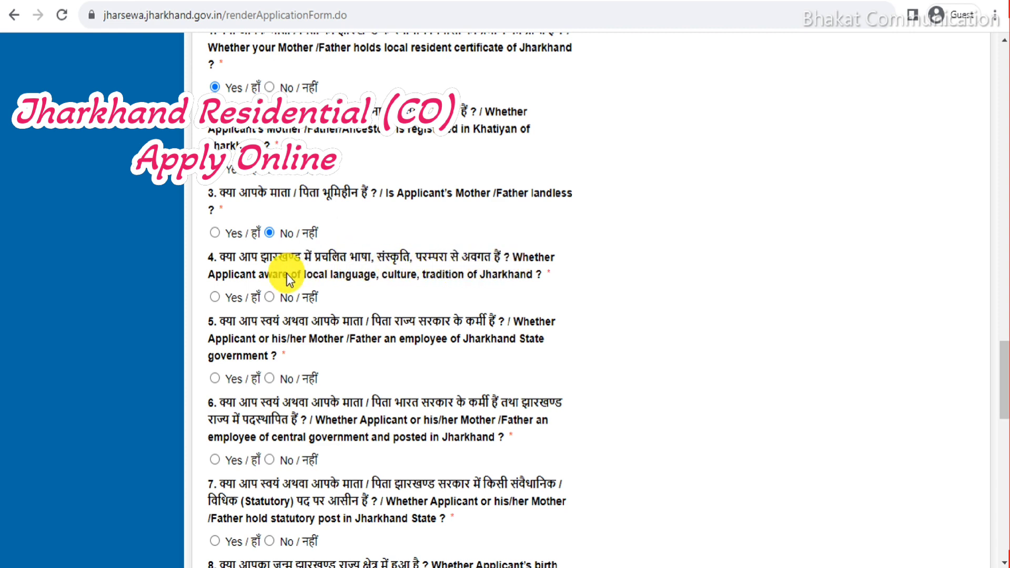
scroll(273, 289, "down", 2)
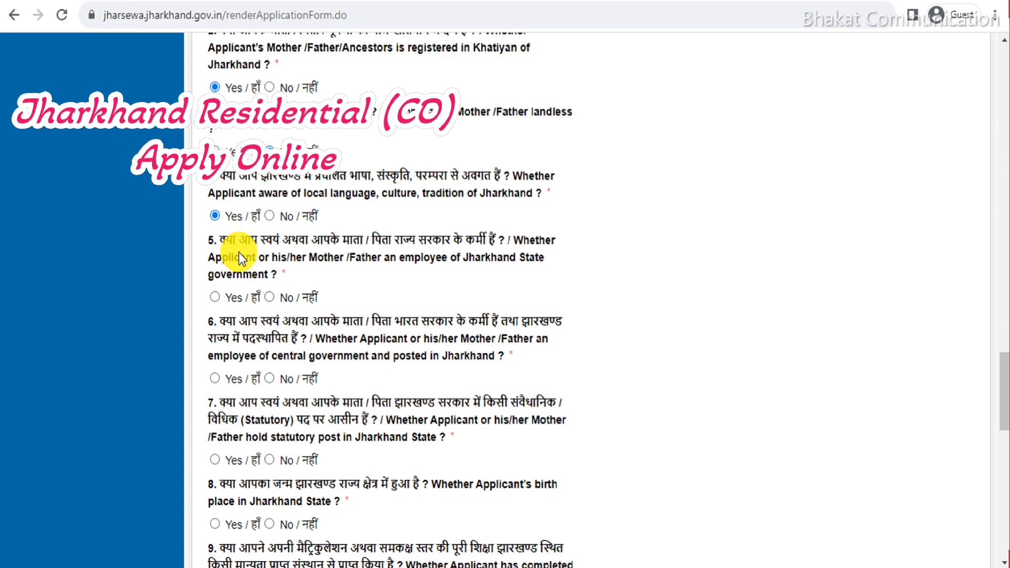
left_click(272, 297)
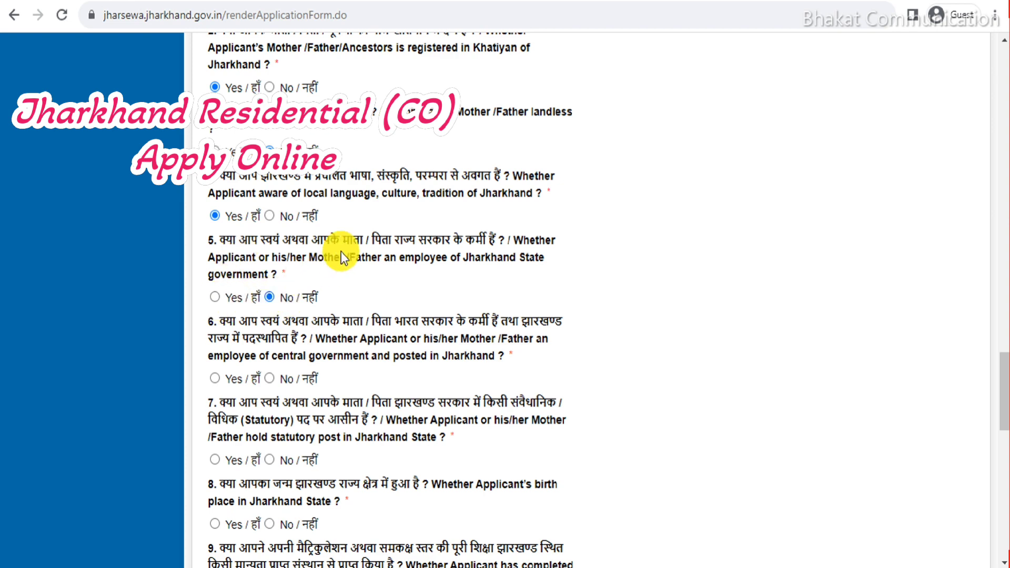
scroll(341, 252, "down", 2)
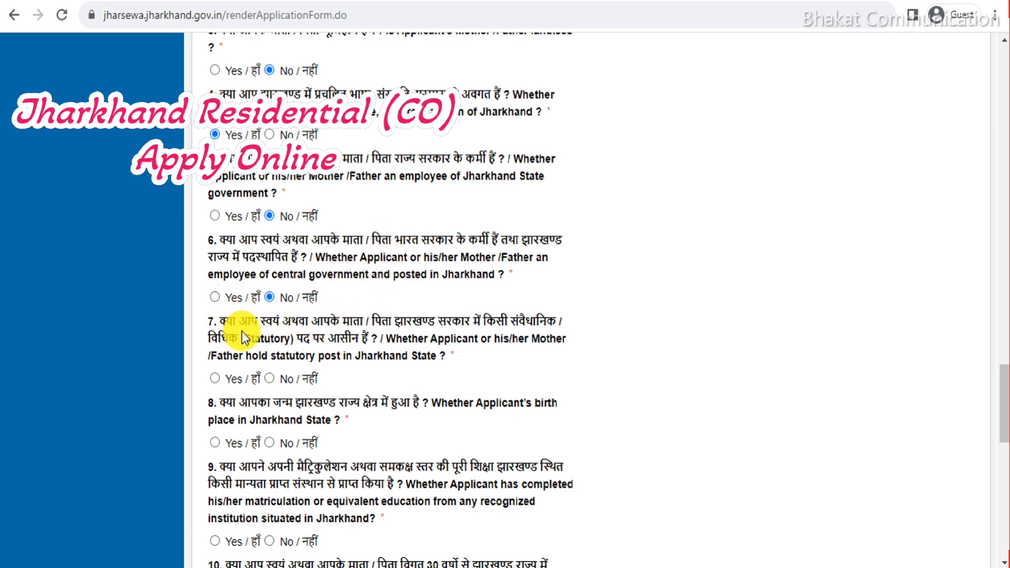
scroll(241, 331, "down", 3)
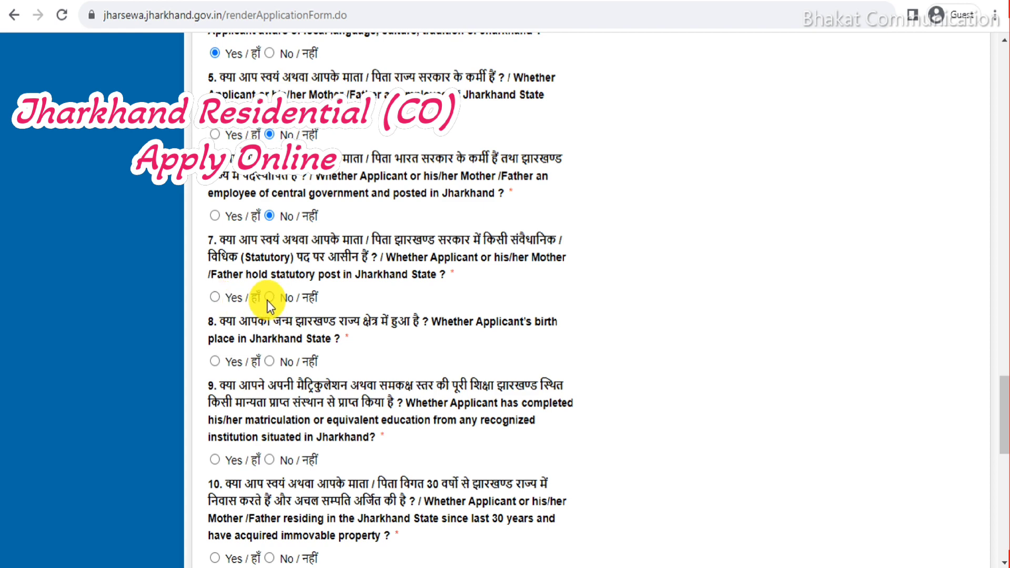
scroll(382, 273, "down", 3)
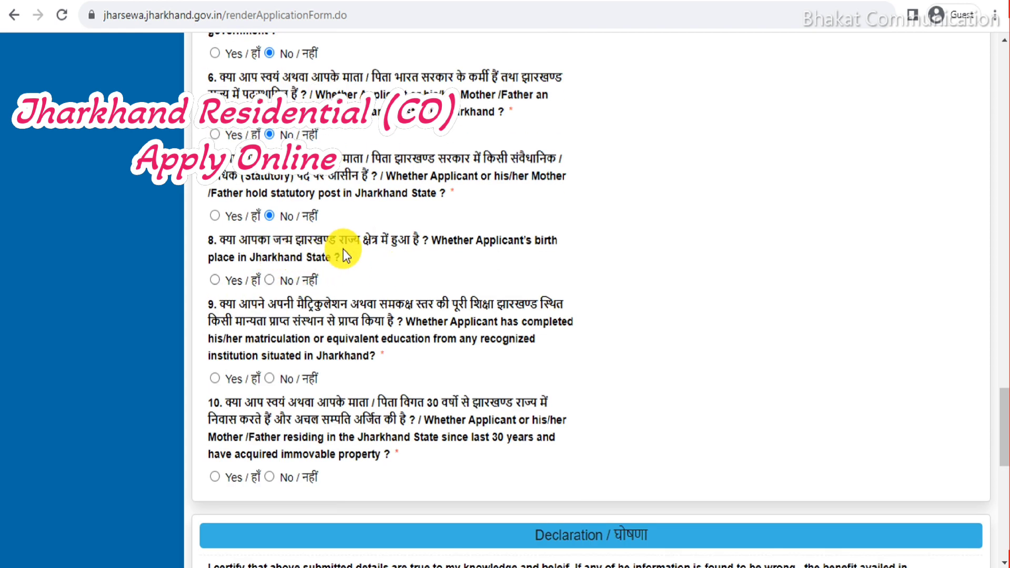
Answer Yes to questions 8, 9 and 10 on birthplace, matriculation and 30-year residence.
left_click(215, 280)
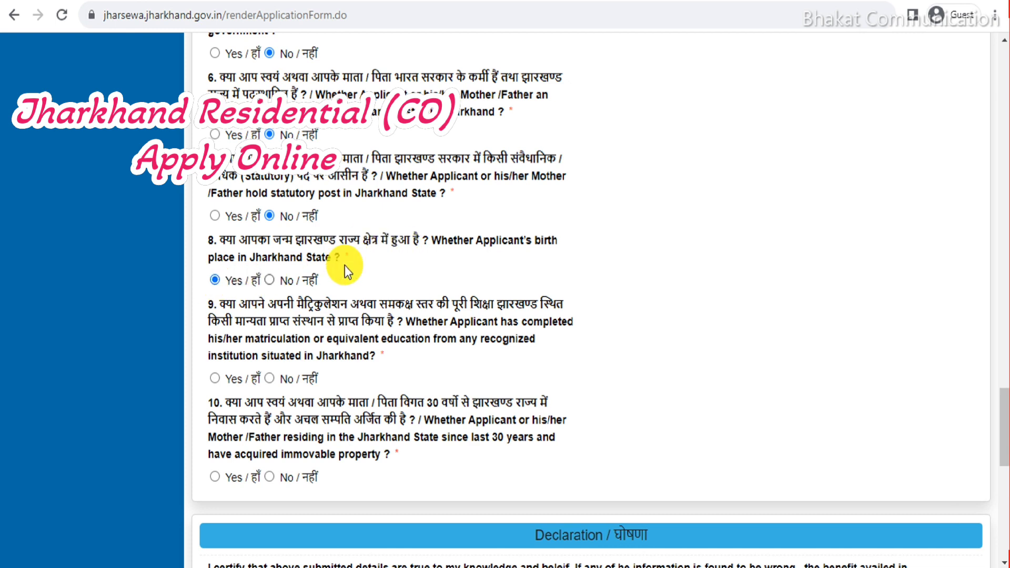
scroll(299, 259, "down", 3)
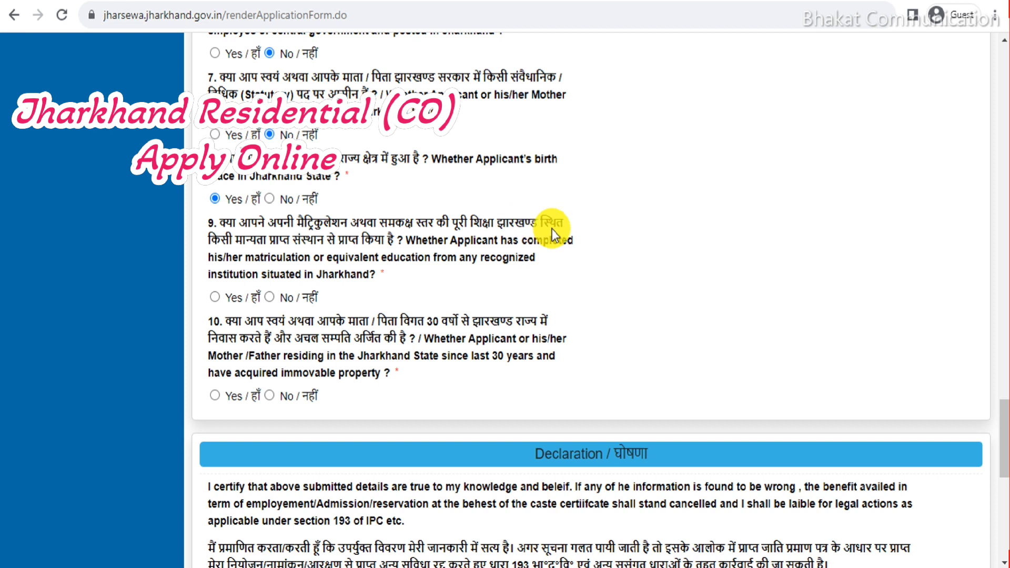
left_click_drag(213, 230, 430, 276)
left_click(430, 276)
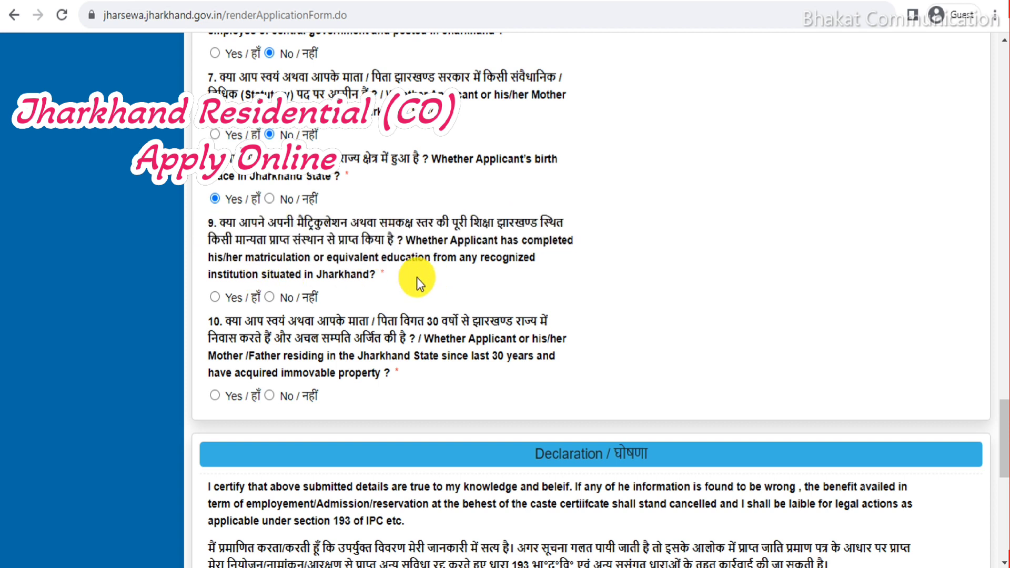
left_click(223, 297)
scroll(316, 280, "down", 3)
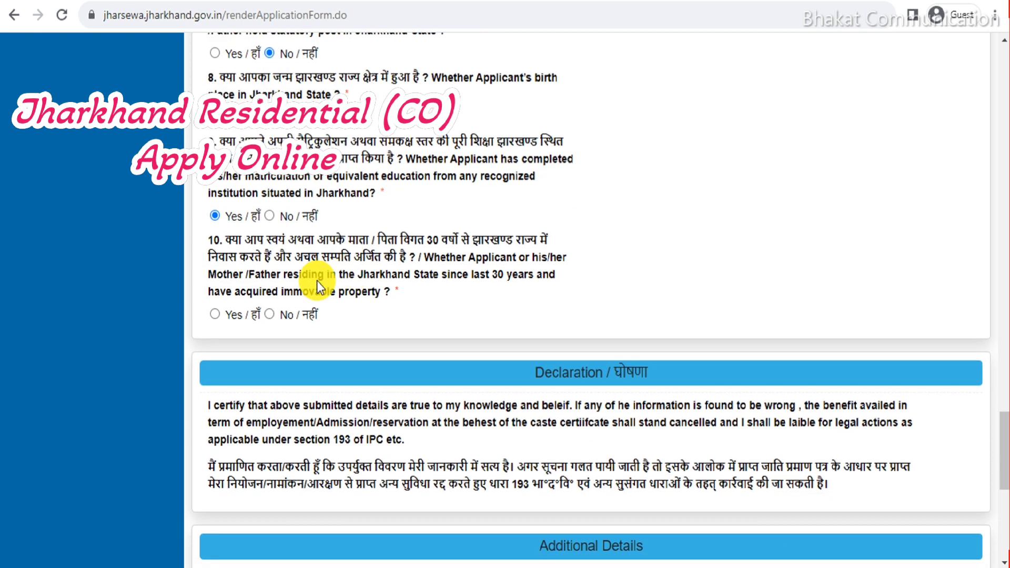
left_click_drag(224, 240, 271, 274)
left_click(214, 314)
scroll(627, 267, "down", 6)
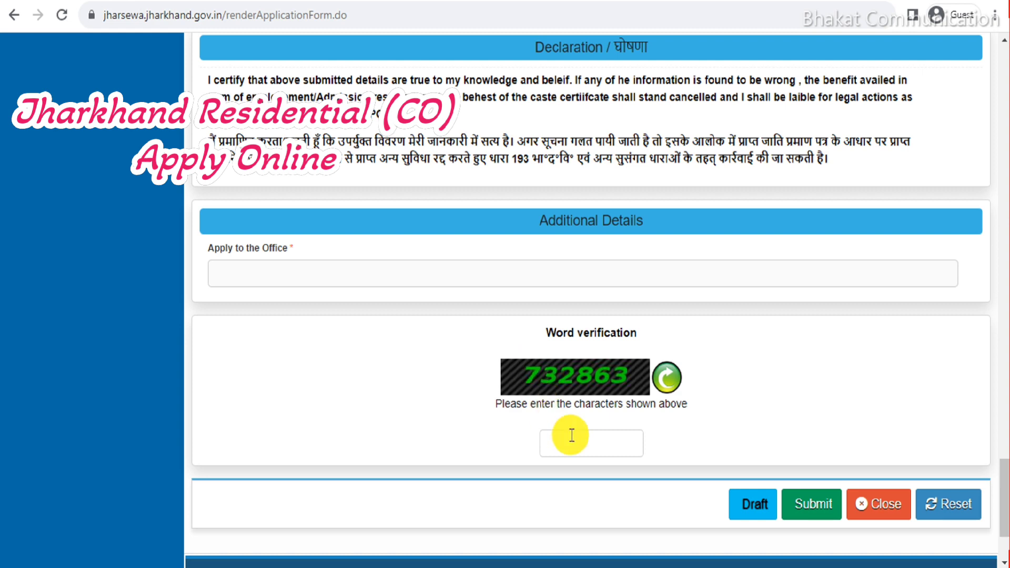
Submit the completed form to bring up the application preview.
left_click(798, 504)
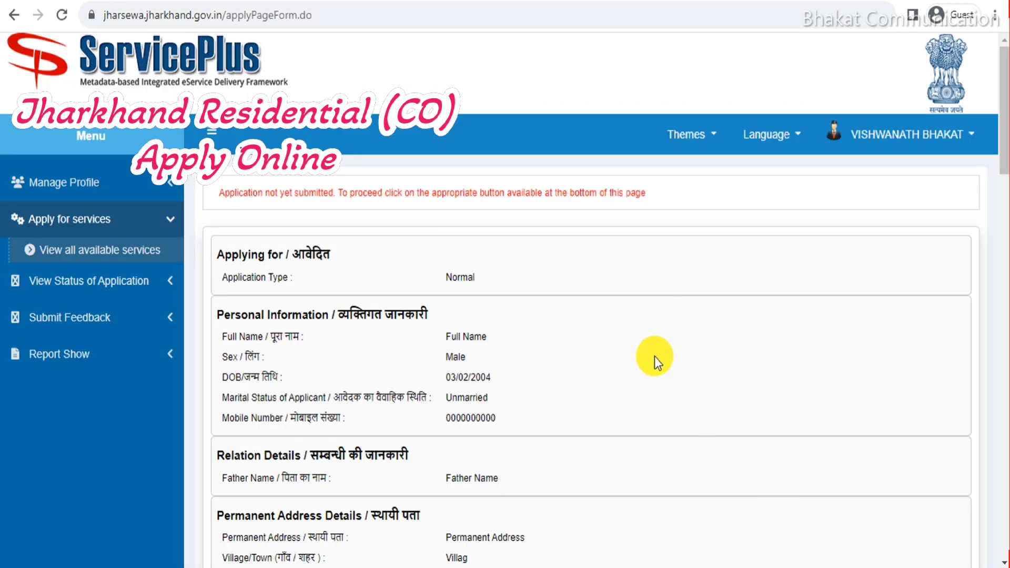
Scroll down the preview and go to the Attach Annexure page.
left_click_drag(1001, 90, 1001, 547)
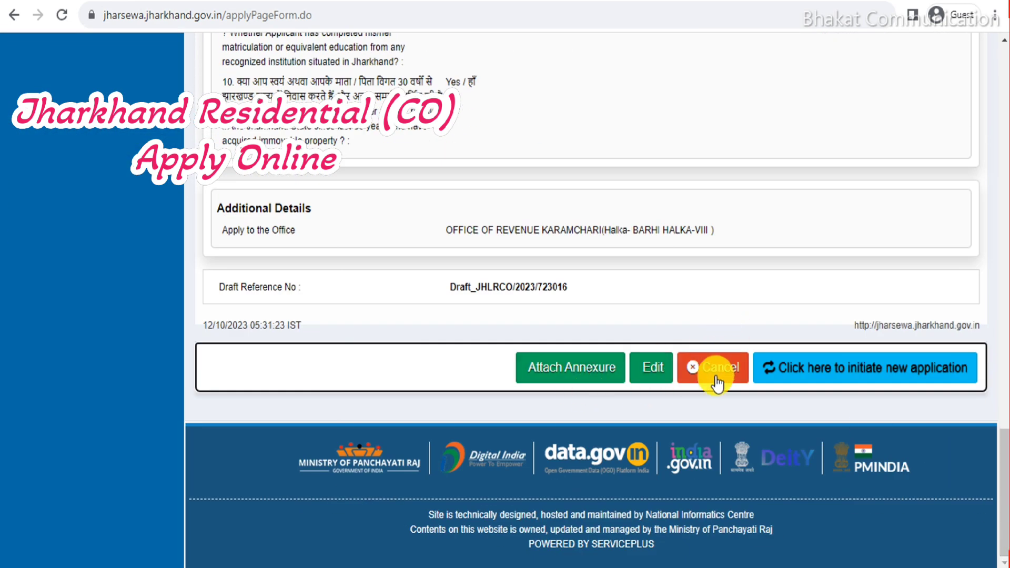
left_click(589, 366)
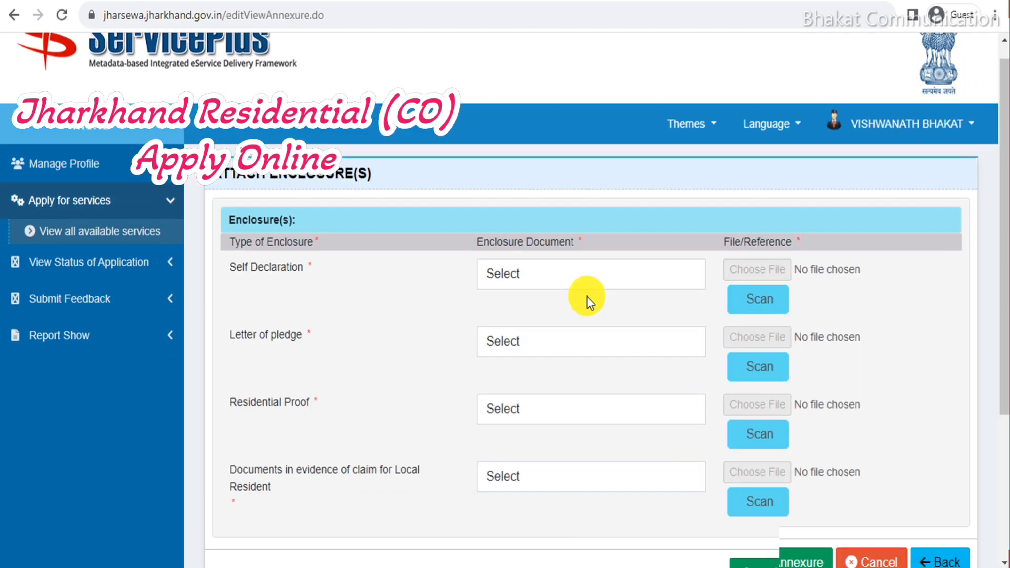
key("alt+Tab")
scroll(557, 274, "down", 5)
scroll(557, 274, "down", 20)
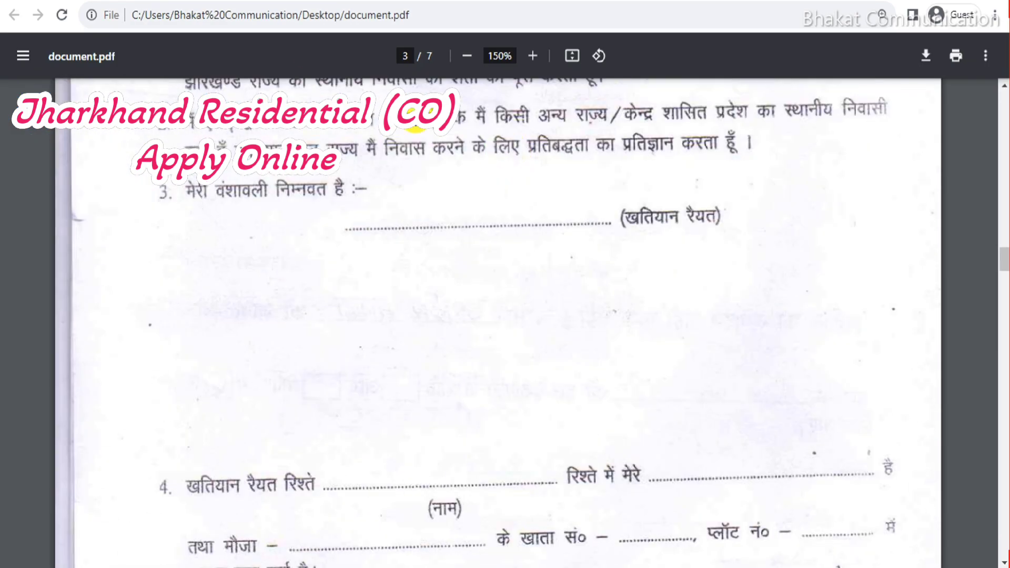
scroll(450, 241, "down", 8)
scroll(456, 246, "up", 12)
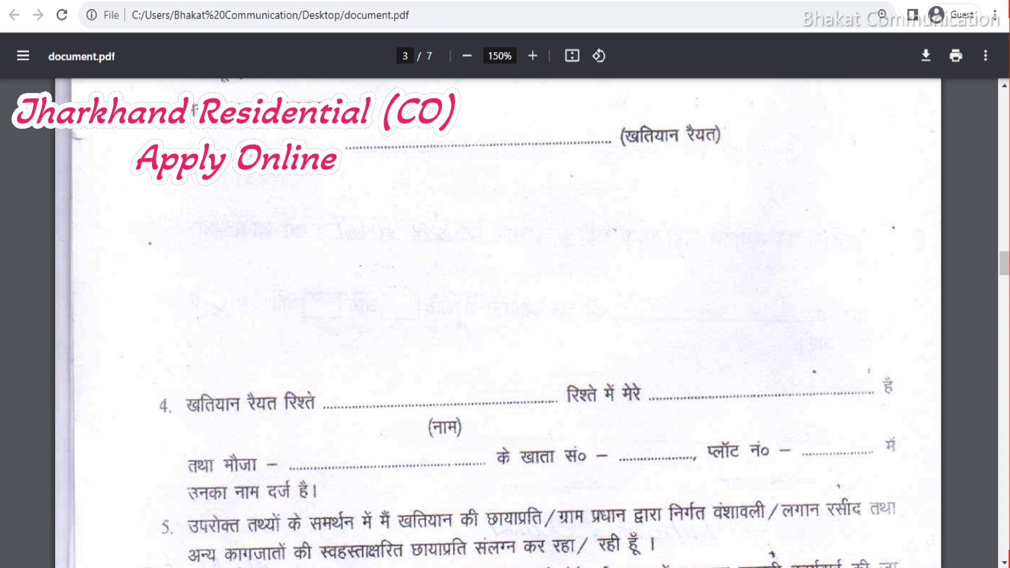
Set the Self Declaration and Letter of pledge enclosures to their matching document types.
left_click(379, 1)
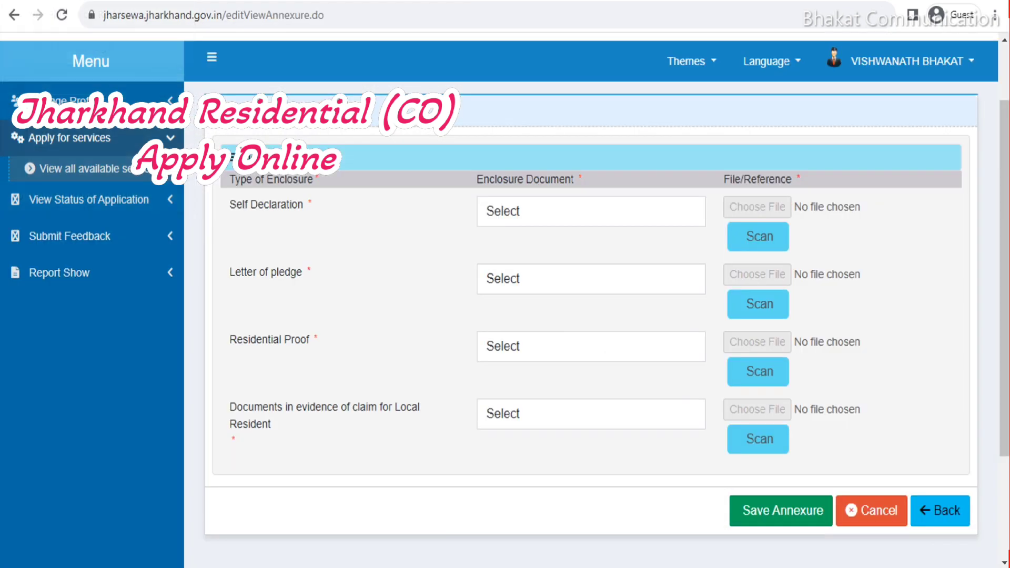
left_click(522, 206)
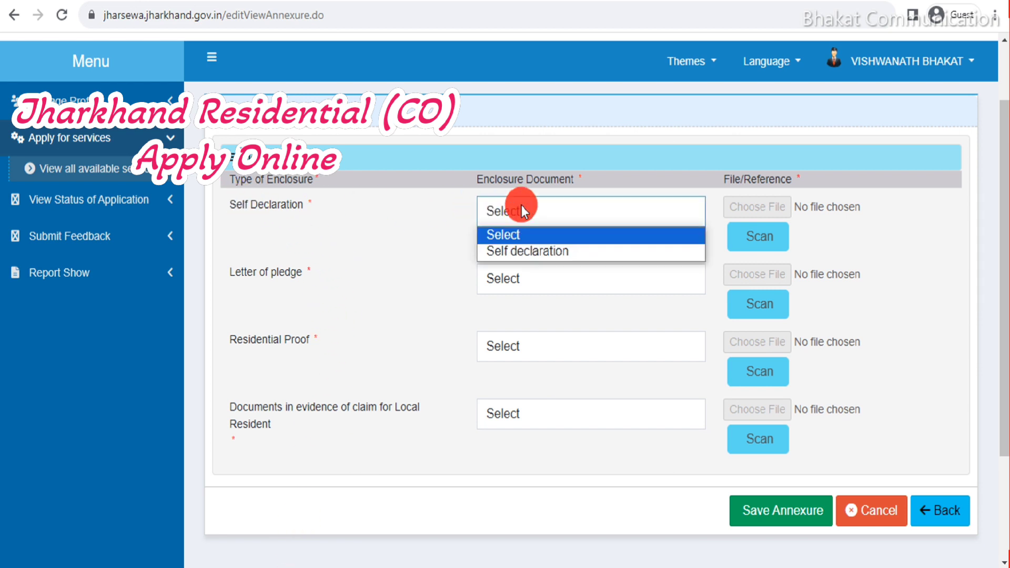
left_click(530, 251)
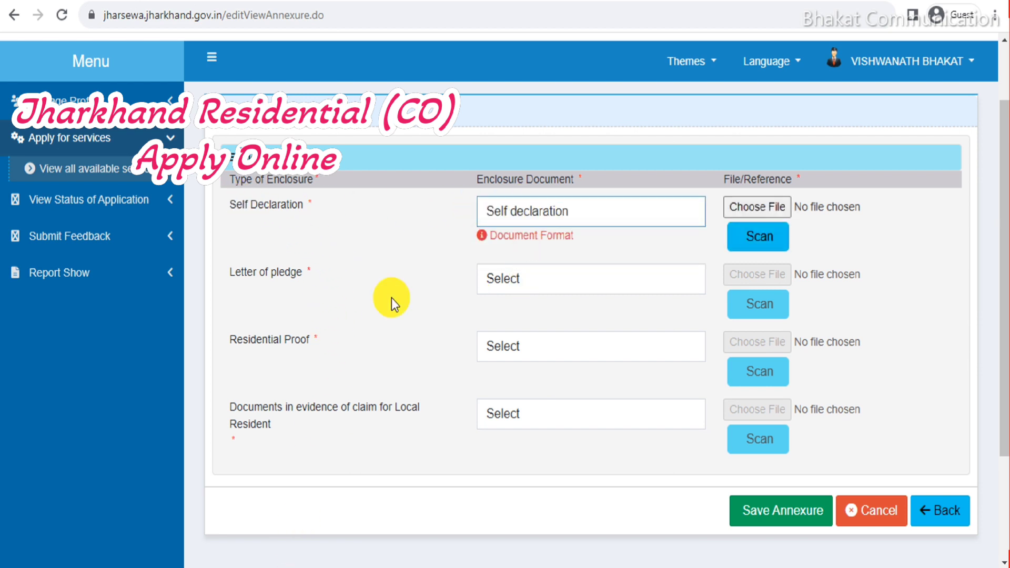
left_click(586, 284)
left_click(564, 318)
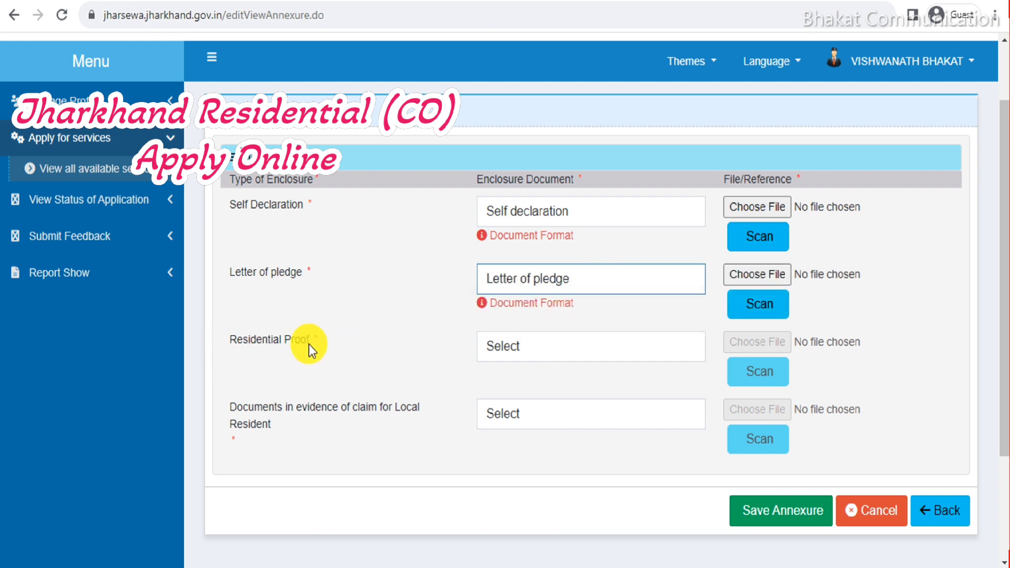
Set Residential Proof to Other Supporting Documents and the claim evidence to Documents in evidence of claim for Local Resident, then save the annexures.
left_click(553, 345)
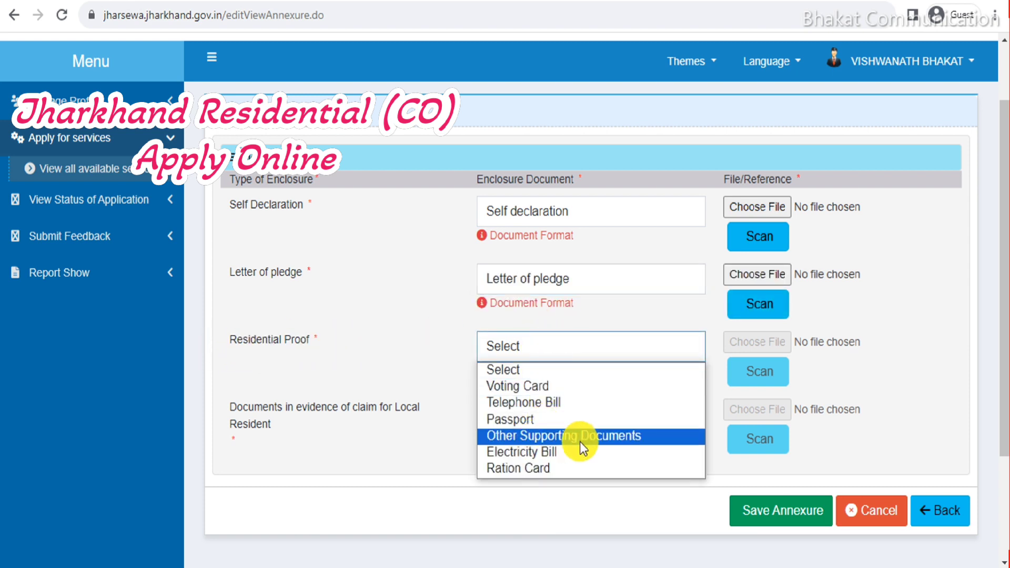
left_click(617, 438)
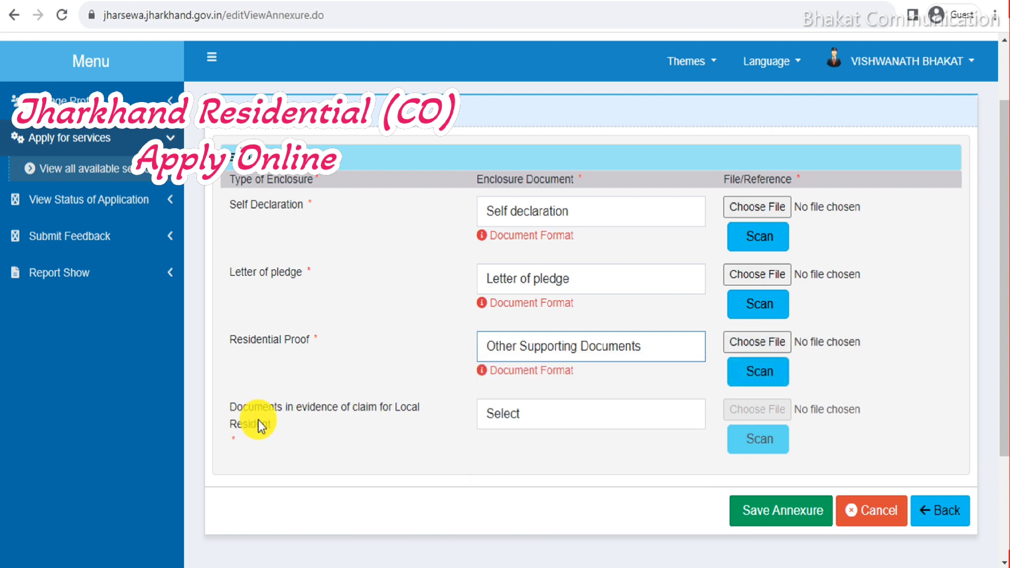
left_click(528, 409)
left_click(549, 454)
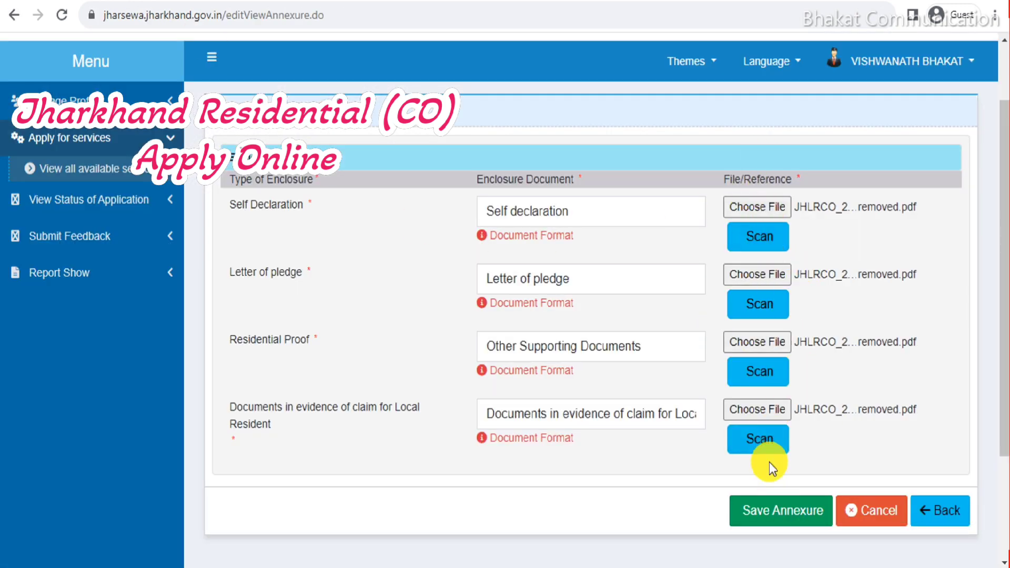
left_click(786, 514)
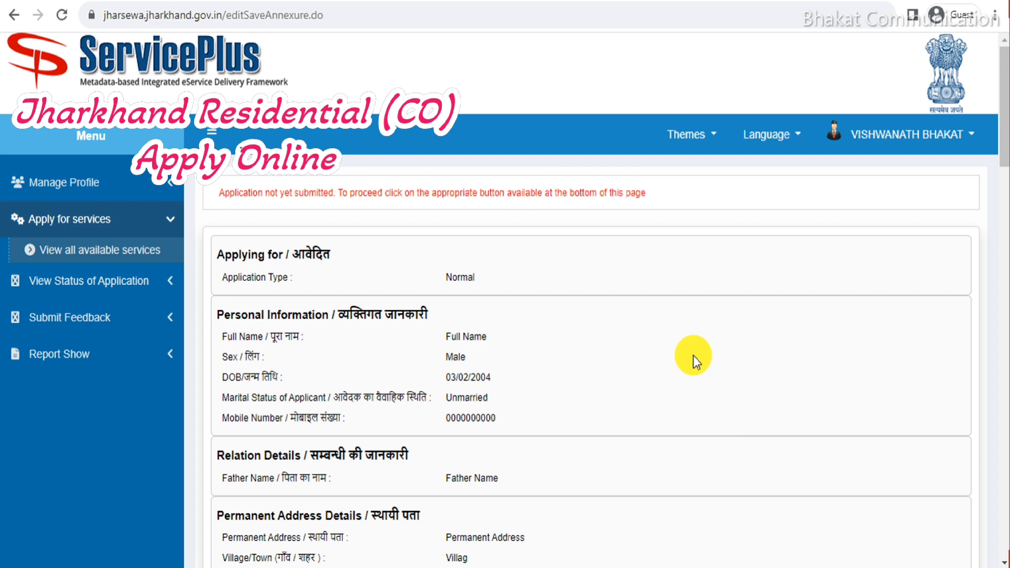
Scroll down the application preview toward the Submit button.
scroll(698, 358, "down", 20)
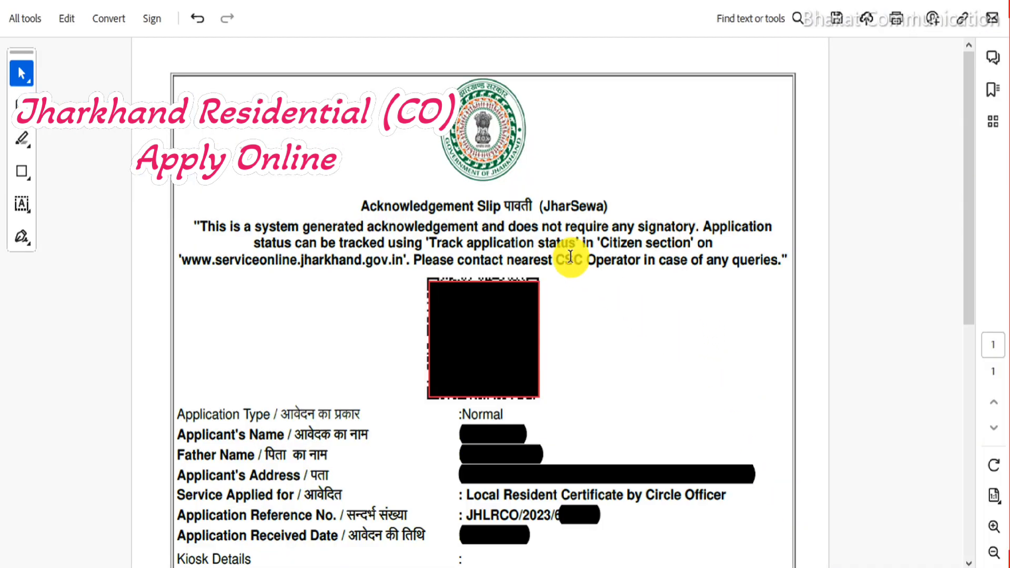
Select the Application Reference No. value on the acknowledgement slip PDF.
scroll(579, 257, "down", 3)
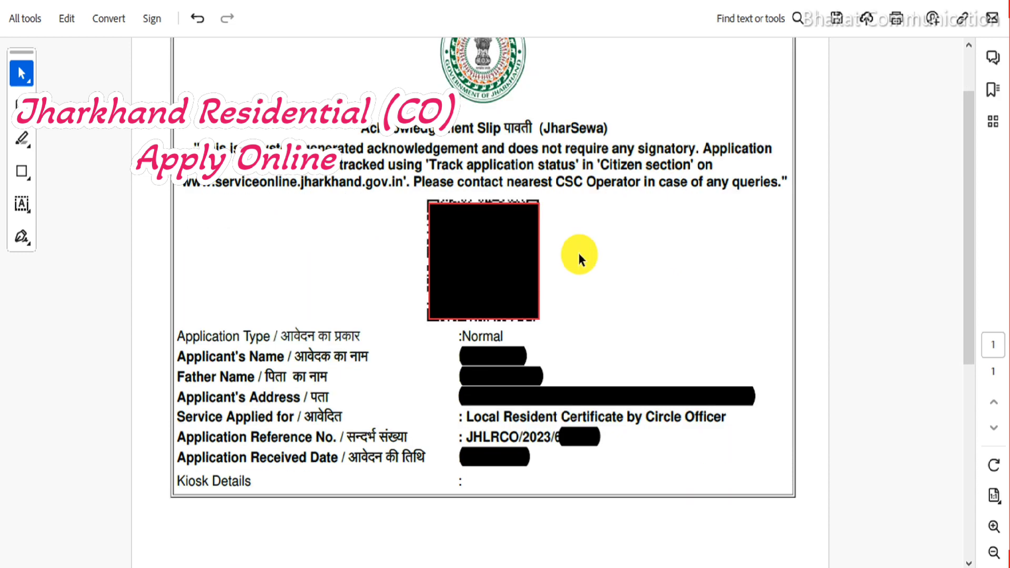
left_click_drag(465, 398, 629, 415)
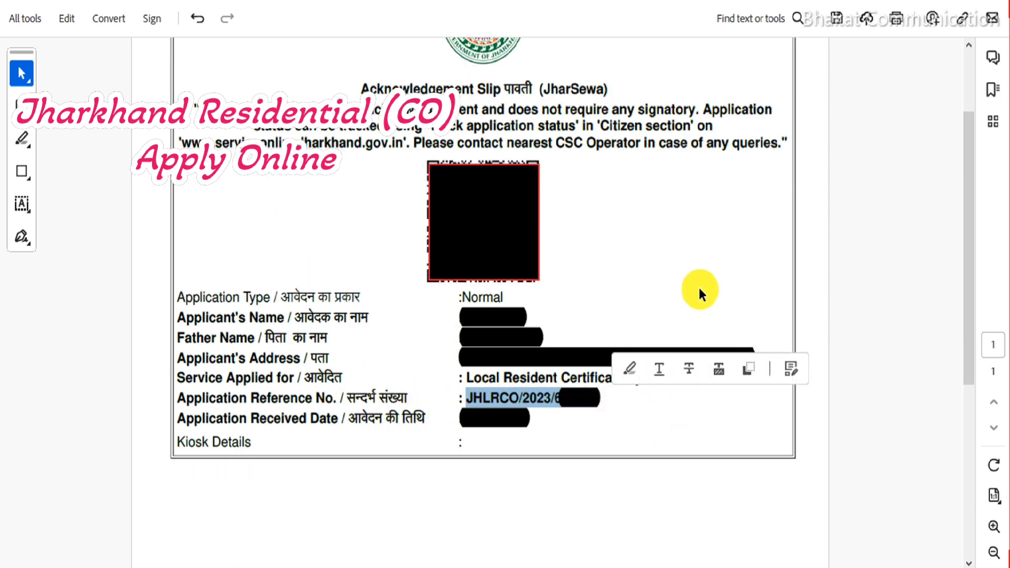
scroll(458, 318, "up", 1)
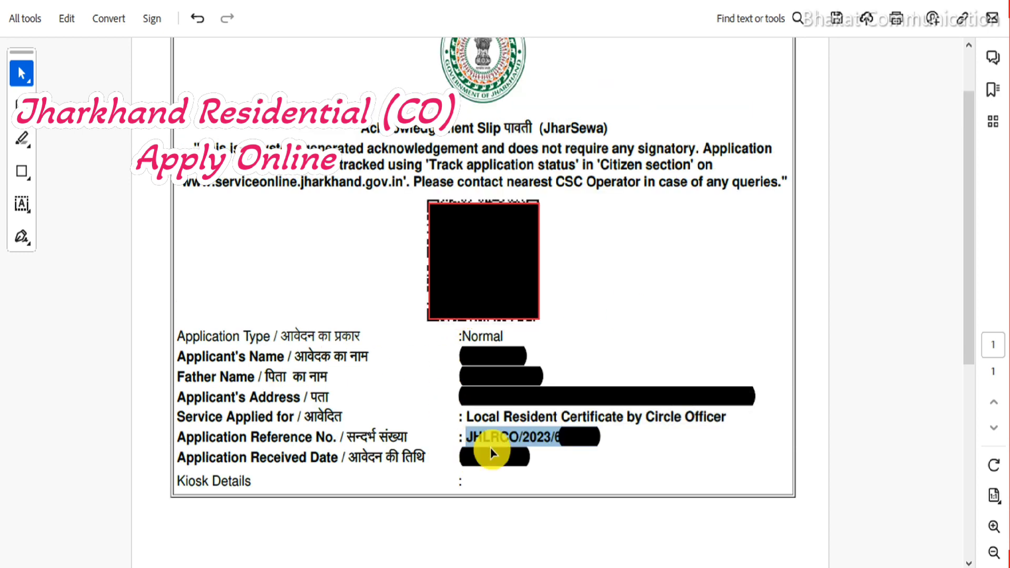
scroll(571, 350, "up", 2)
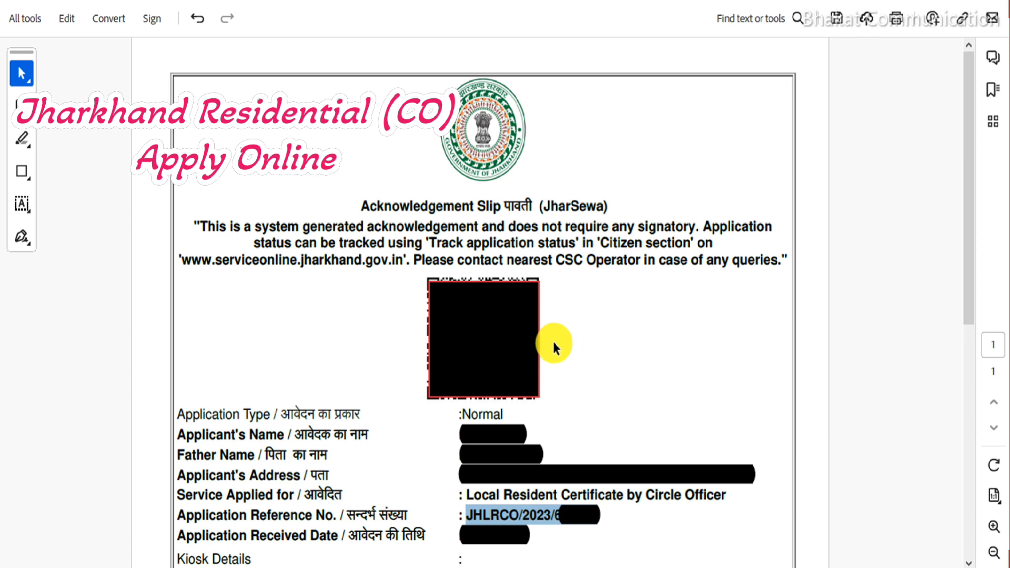